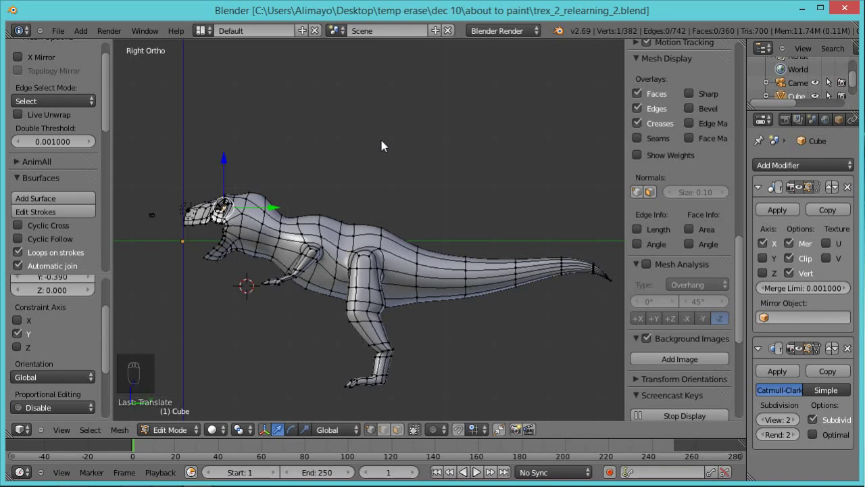
Review the input settings in the user preferences, including the mouse selection option.
{"action": "left_click", "coordinate": [59, 31]}
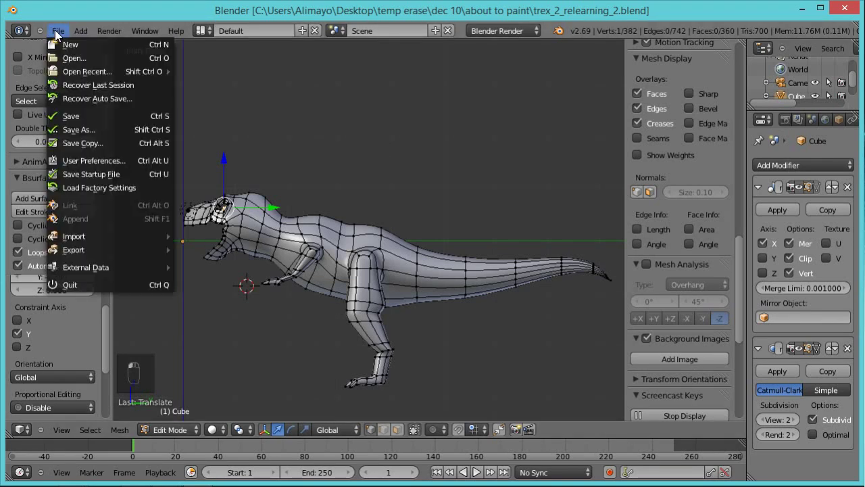
{"action": "left_click", "coordinate": [91, 158]}
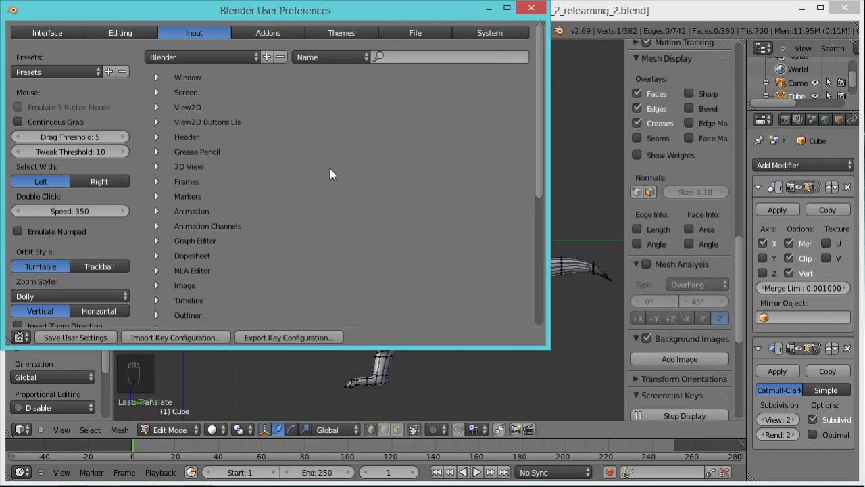
{"action": "left_click", "coordinate": [532, 7]}
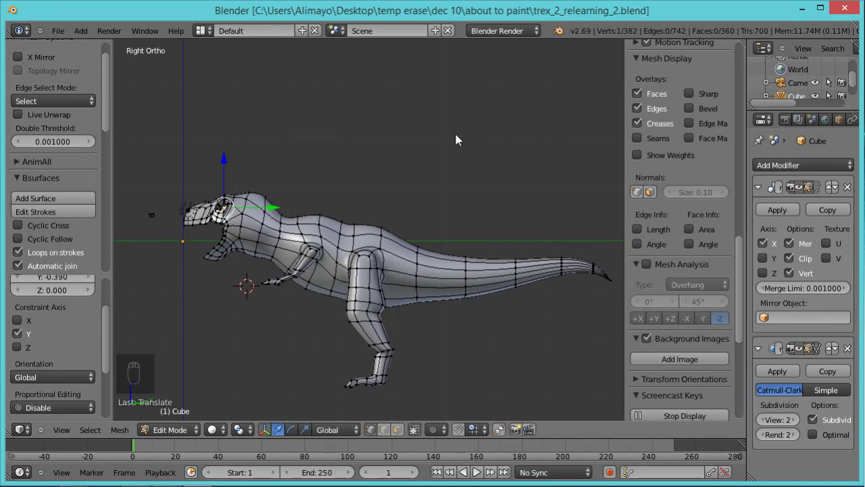
Hide the 3D view's properties sidebar, split the view into two side-by-side areas and turn the first one into a UV/Image Editor.
{"action": "key", "text": "n"}
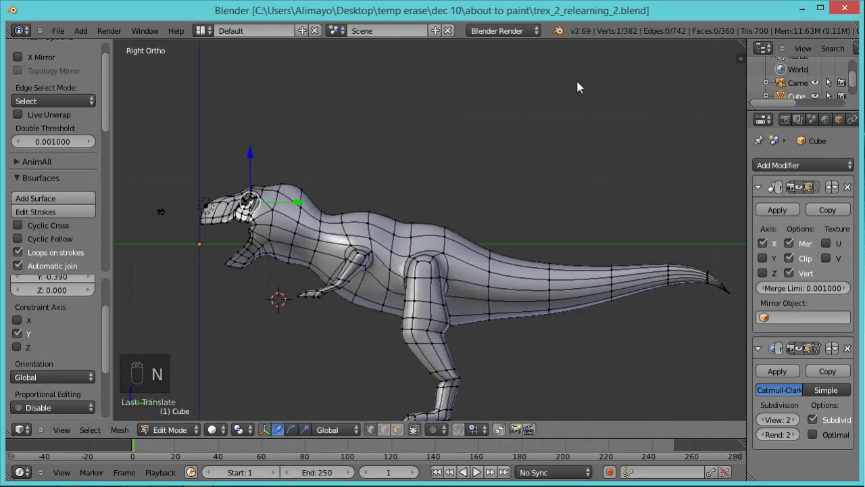
{"action": "left_click_drag", "start_coordinate": [745, 47], "coordinate": [324, 101]}
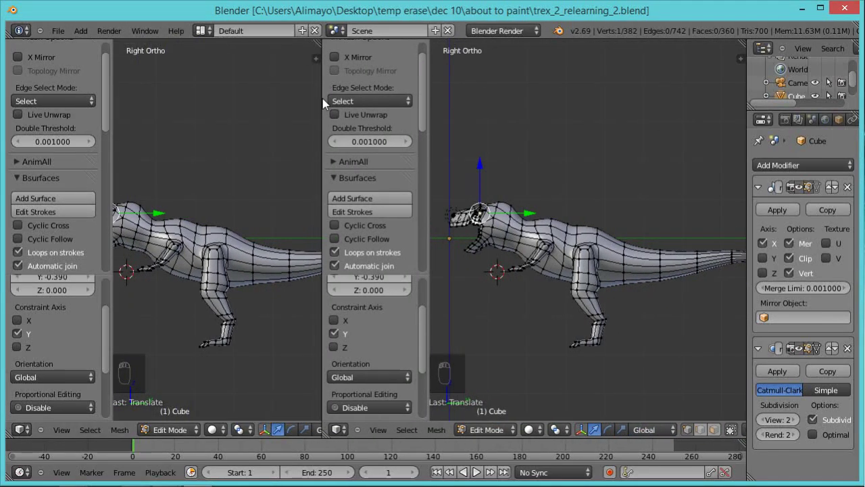
{"action": "left_click", "coordinate": [27, 432]}
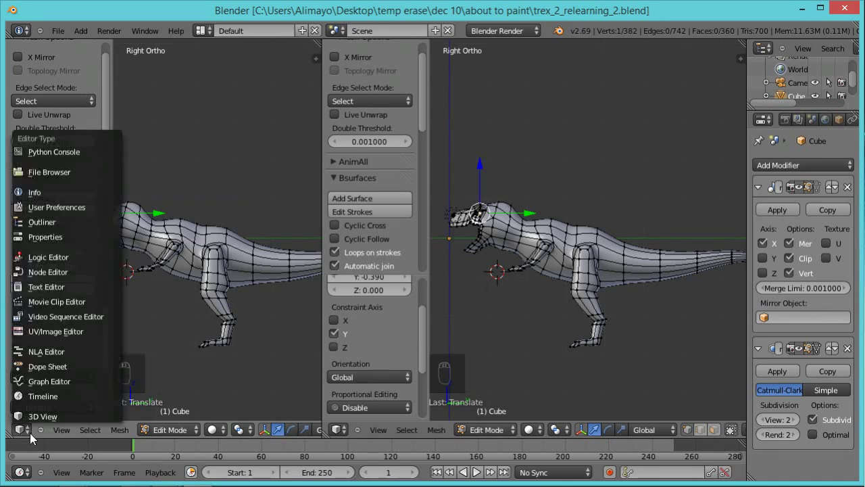
{"action": "left_click", "coordinate": [77, 331]}
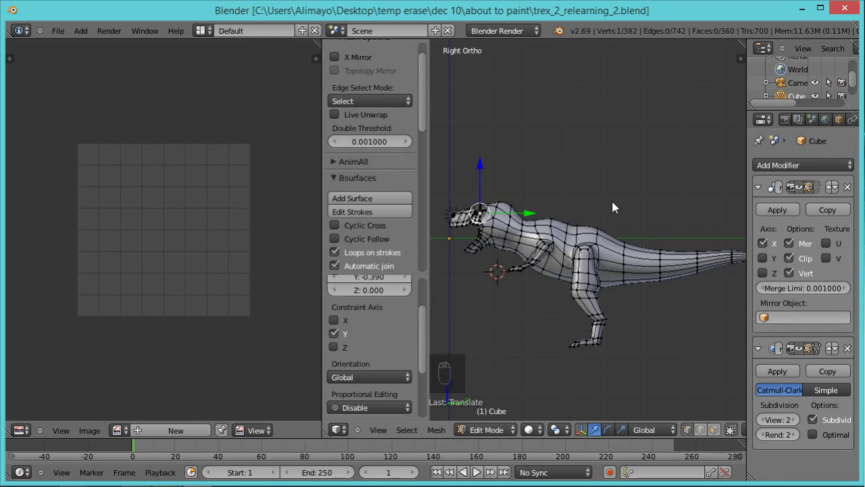
Unwrap the entire T-rex mesh with Smart UV Project, using an angle limit of 66 and an island margin of 0.
{"action": "key", "text": "a"}
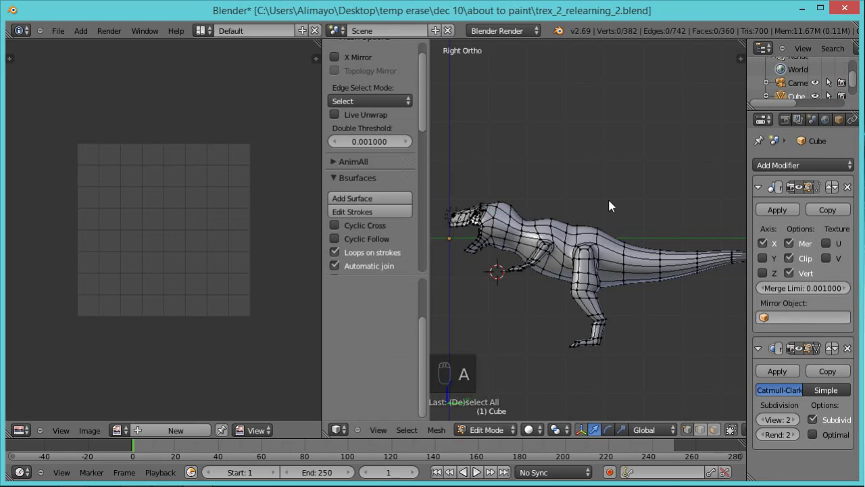
{"action": "key", "text": "a"}
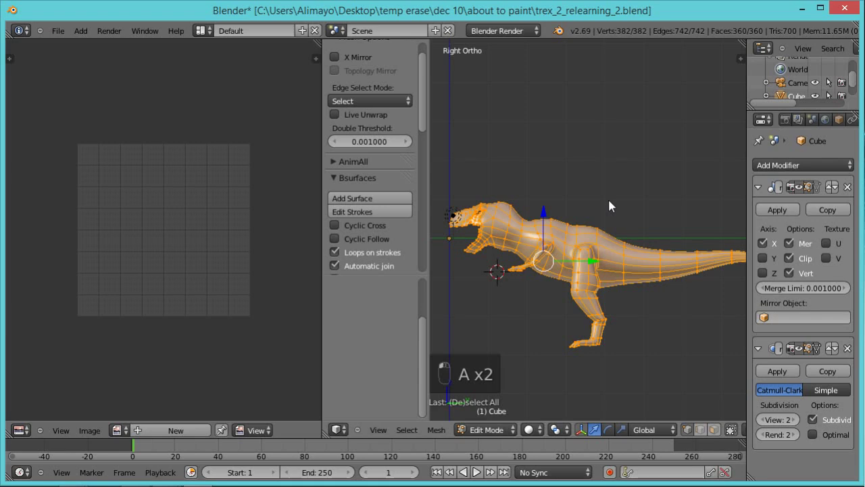
{"action": "key", "text": "u"}
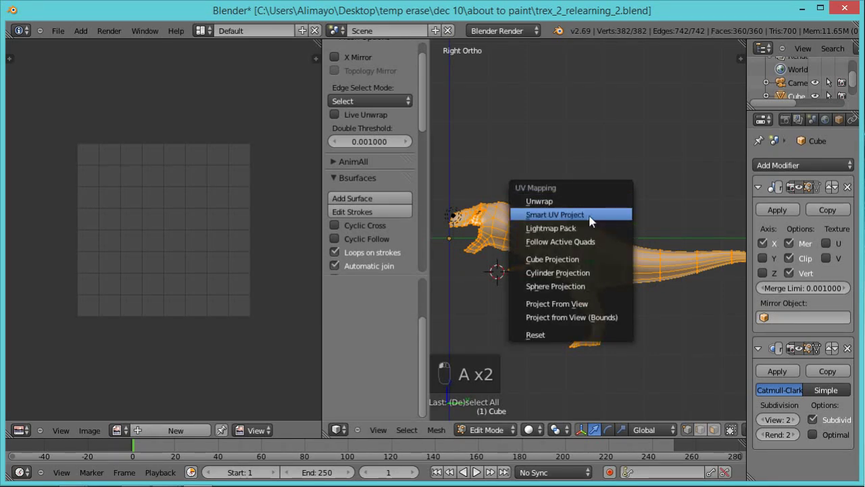
{"action": "left_click", "coordinate": [589, 215]}
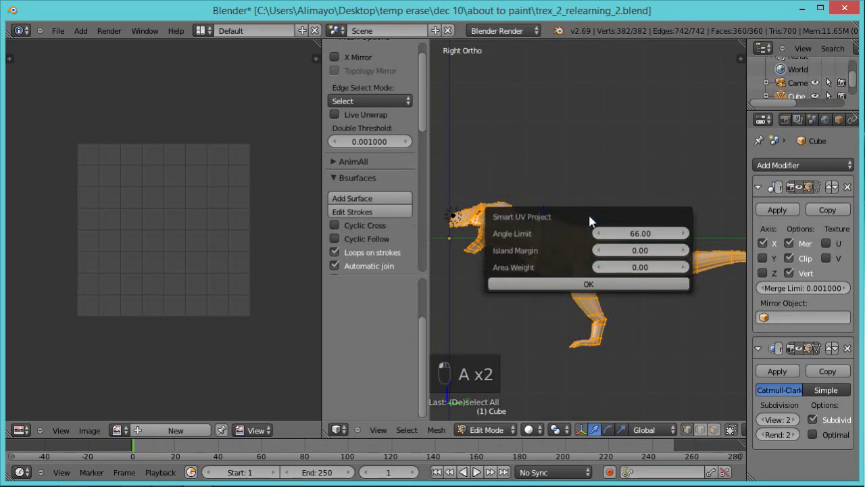
{"action": "left_click", "coordinate": [598, 283]}
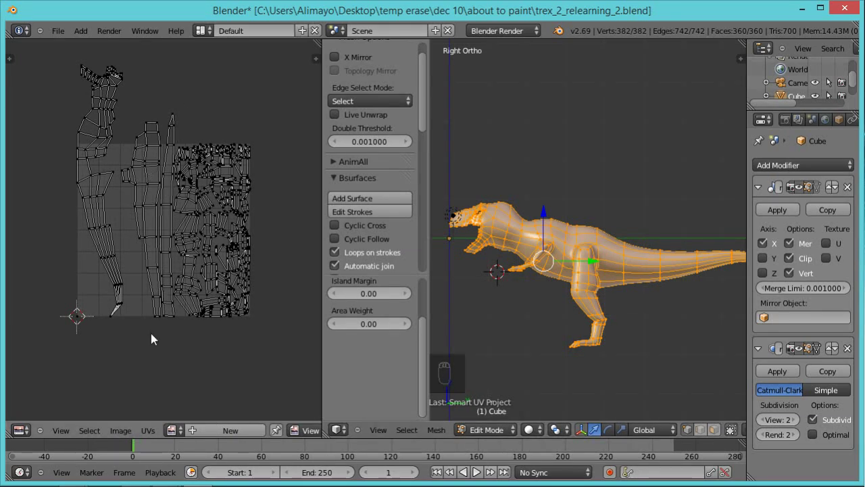
Average the scale of all the T-rex UV islands and pack them within the UV bounds.
{"action": "key", "text": "a"}
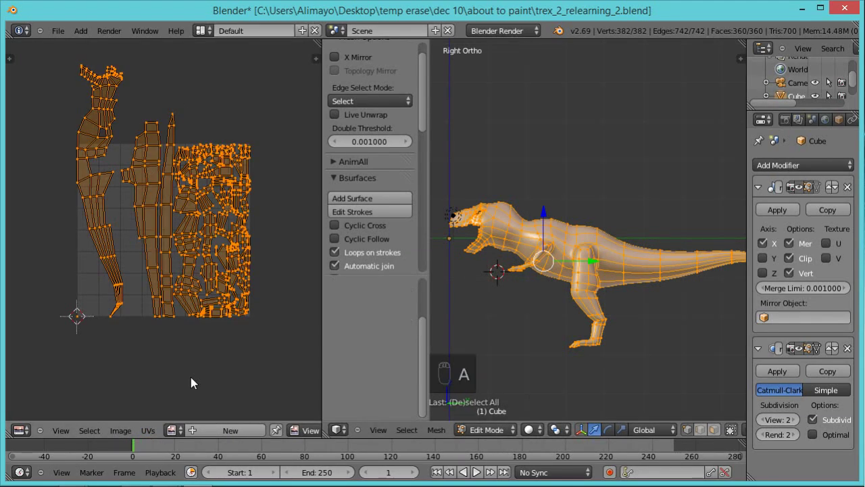
{"action": "left_click", "coordinate": [148, 430]}
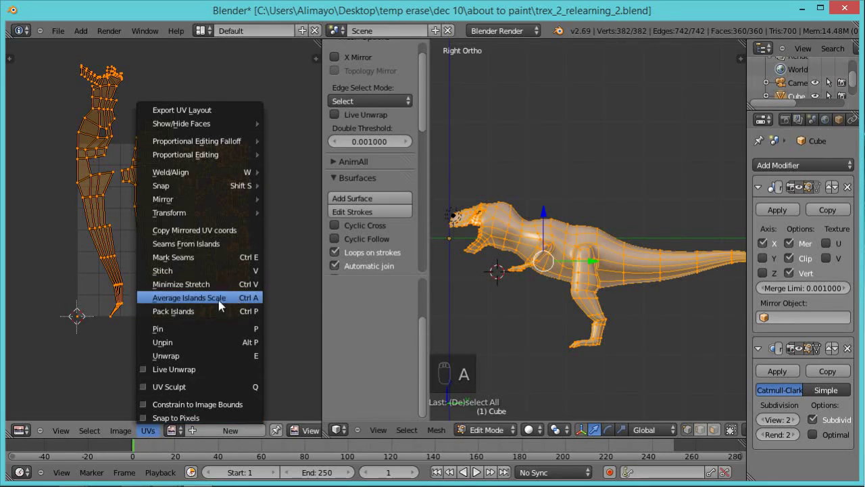
{"action": "left_click", "coordinate": [196, 302]}
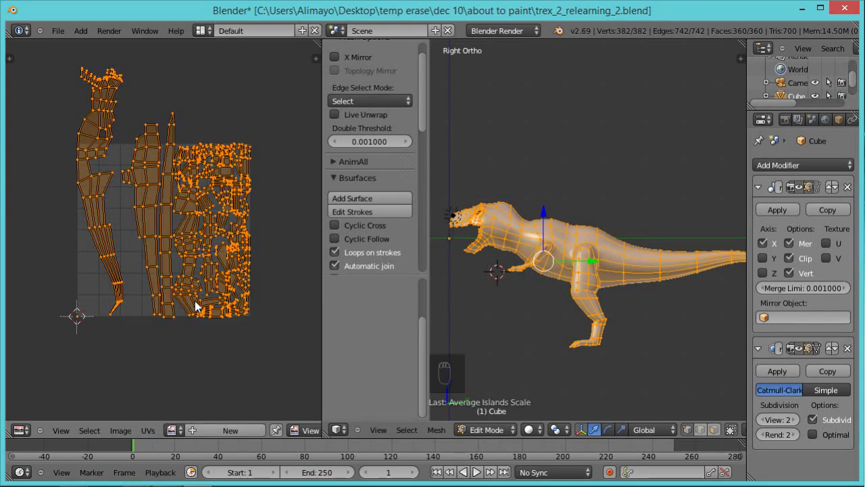
{"action": "left_click", "coordinate": [148, 430]}
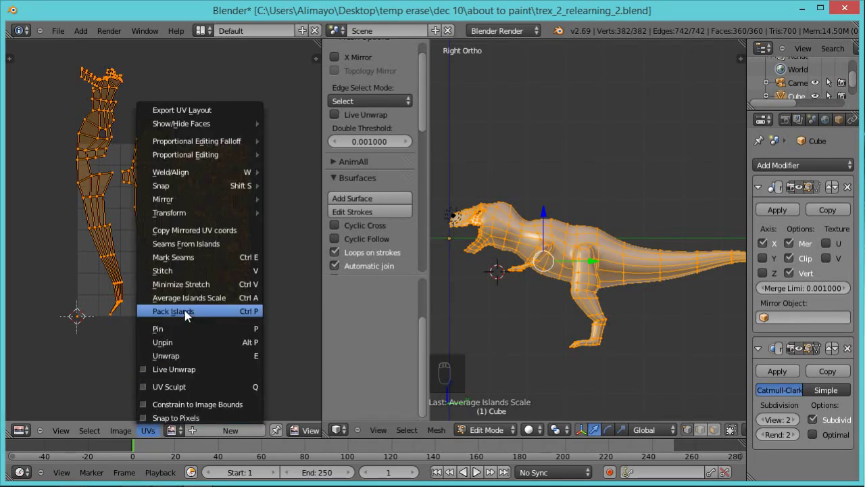
{"action": "left_click", "coordinate": [185, 311]}
Run Minimize Stretch on all the packed UV islands.
{"action": "left_click", "coordinate": [150, 430]}
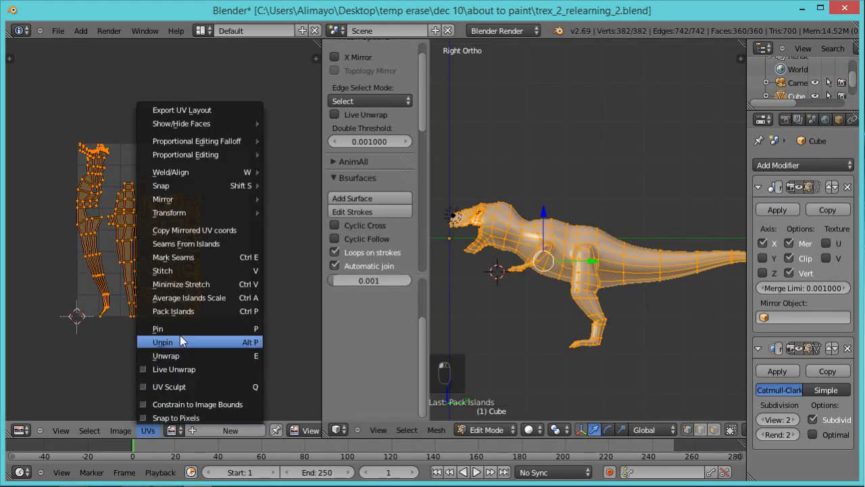
{"action": "left_click", "coordinate": [187, 286]}
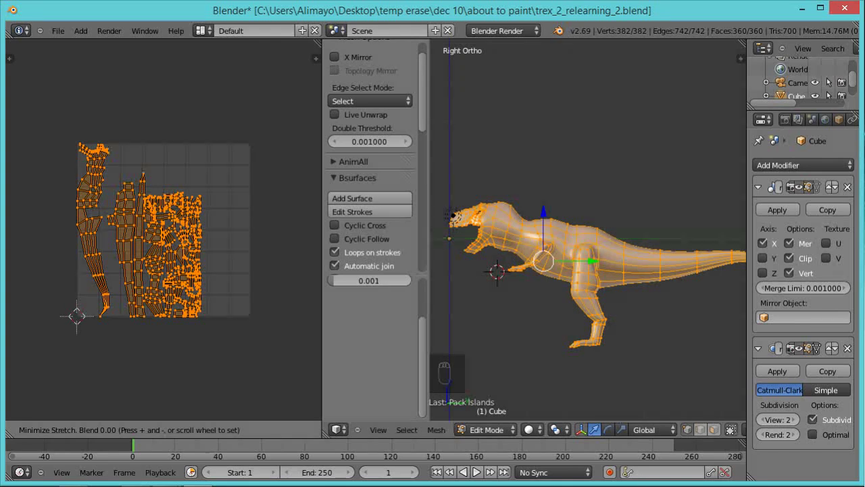
{"action": "key", "text": "Return"}
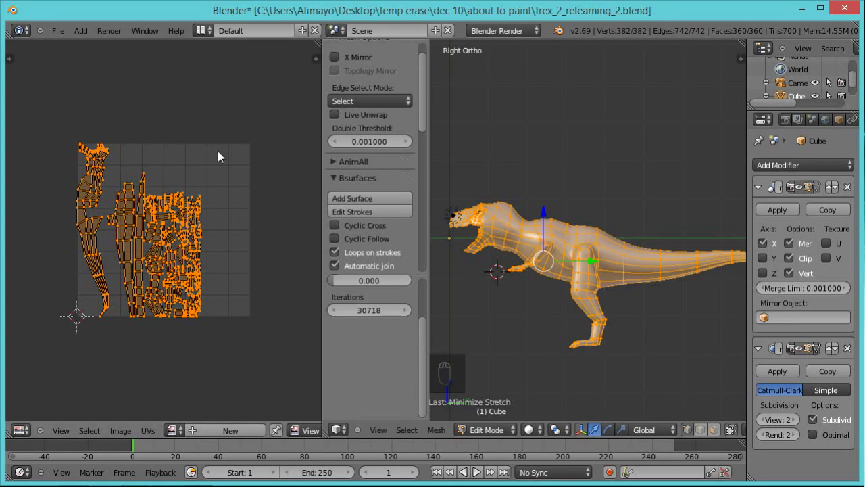
Create a new 1024 × 1024 image of generated type UV Grid behind the T-rex UV layout.
{"action": "left_click", "coordinate": [146, 428]}
{"action": "left_click", "coordinate": [126, 428]}
{"action": "left_click", "coordinate": [127, 430]}
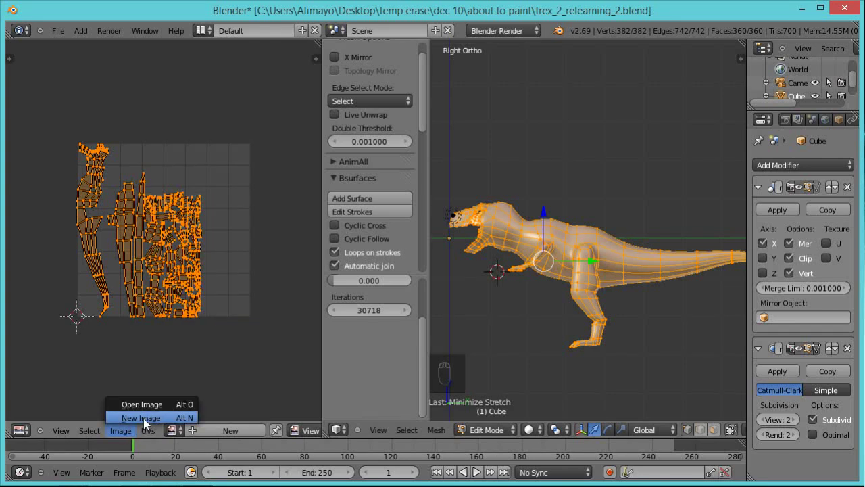
{"action": "left_click", "coordinate": [143, 418]}
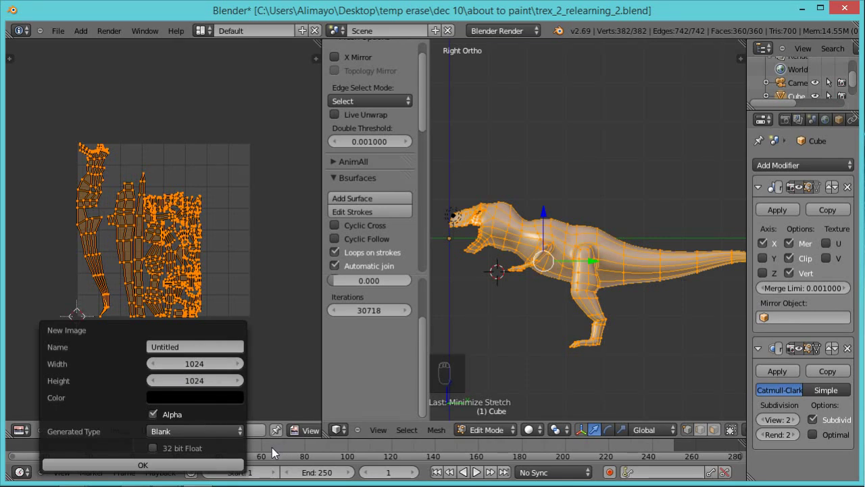
{"action": "left_click", "coordinate": [214, 430]}
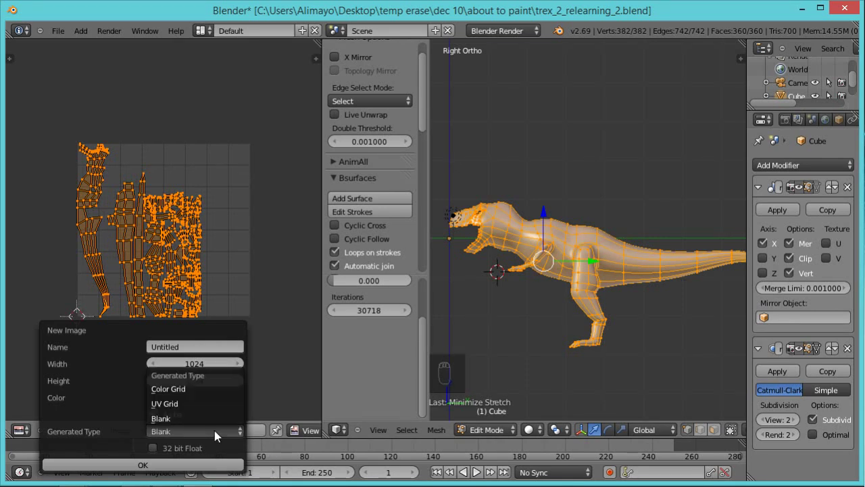
{"action": "left_click", "coordinate": [186, 403]}
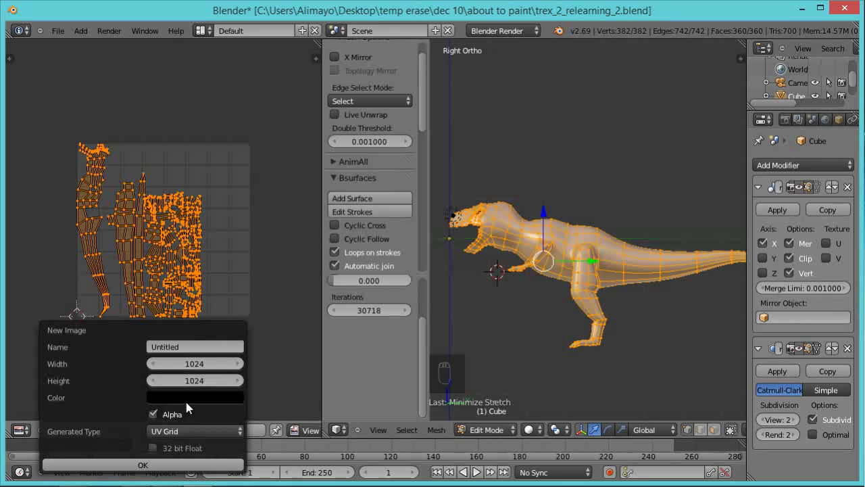
{"action": "left_click", "coordinate": [201, 465]}
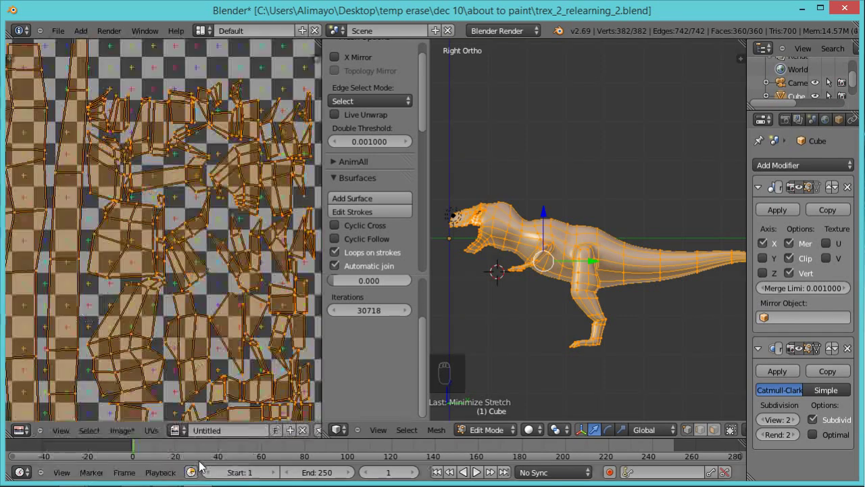
{"action": "scroll", "coordinate": [227, 196], "scroll_direction": "down", "scroll_amount": 3}
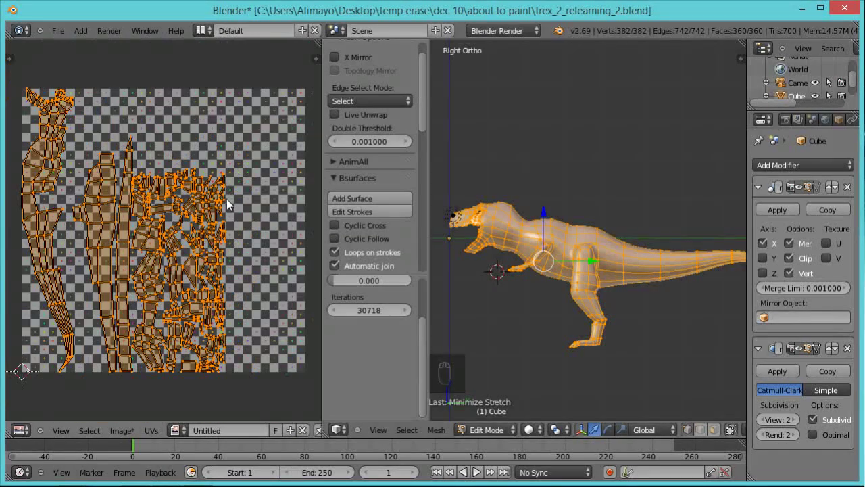
Set the 3D view's shading to Texture and make the T-rex material shadeless so the UV grid can be checked on the model.
{"action": "left_click", "coordinate": [532, 430]}
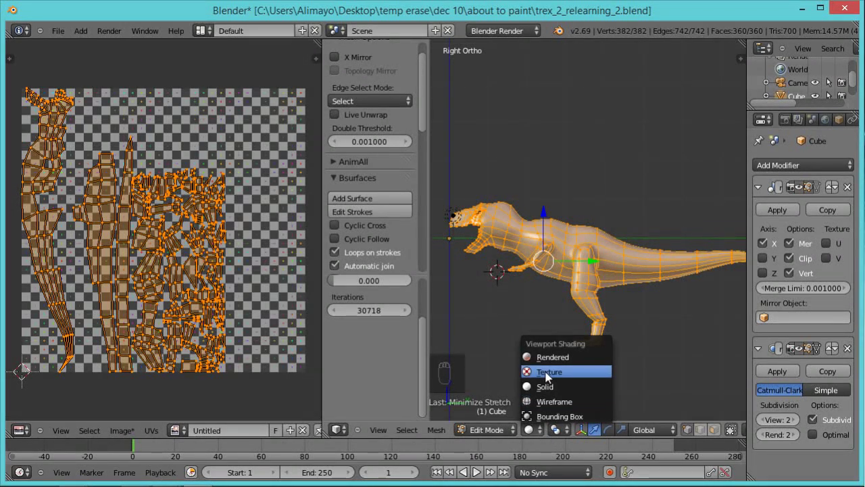
{"action": "left_click", "coordinate": [545, 374]}
{"action": "scroll", "coordinate": [812, 122], "scroll_direction": "down", "scroll_amount": 3}
{"action": "scroll", "coordinate": [784, 122], "scroll_direction": "down", "scroll_amount": 2}
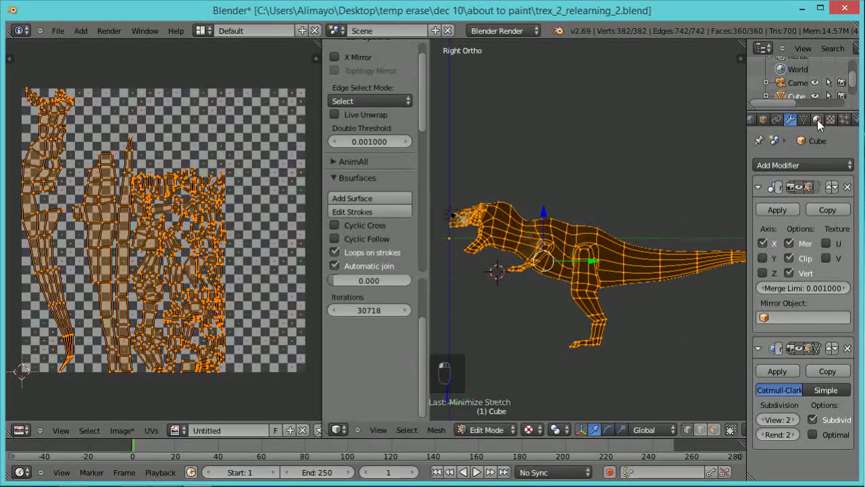
{"action": "left_click", "coordinate": [817, 120]}
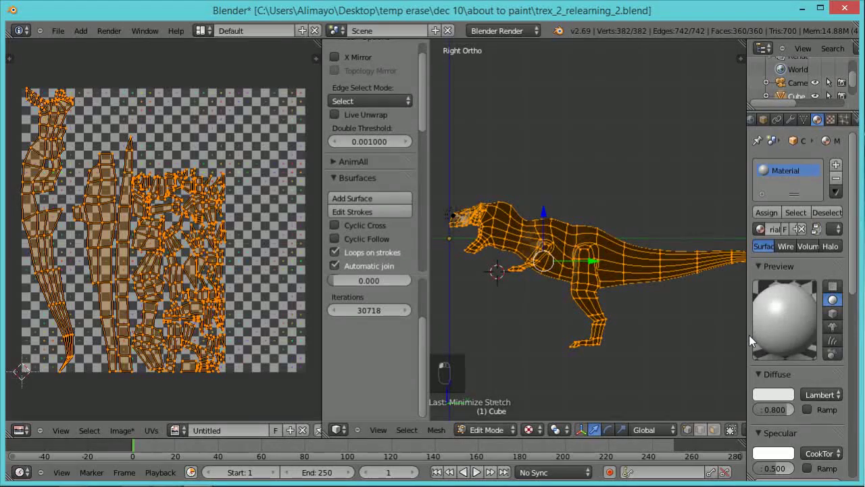
{"action": "left_click_drag", "start_coordinate": [747, 336], "coordinate": [685, 336]}
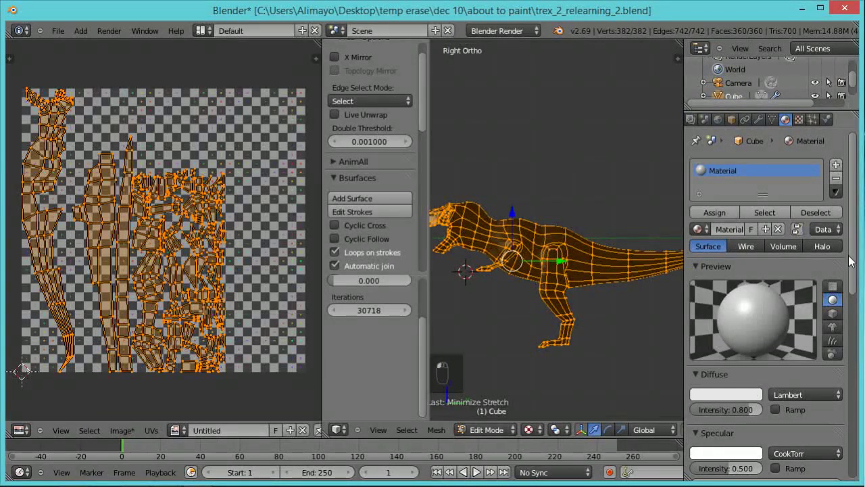
{"action": "scroll", "coordinate": [851, 261], "scroll_direction": "down", "scroll_amount": 7}
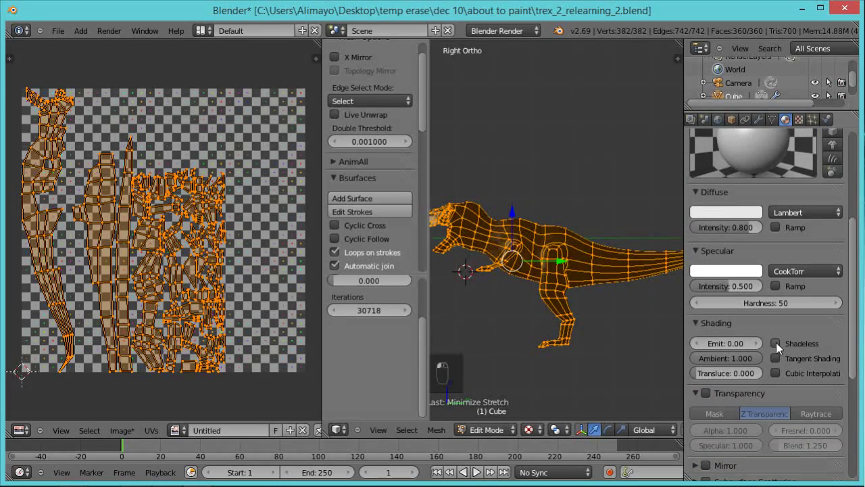
{"action": "left_click", "coordinate": [775, 343]}
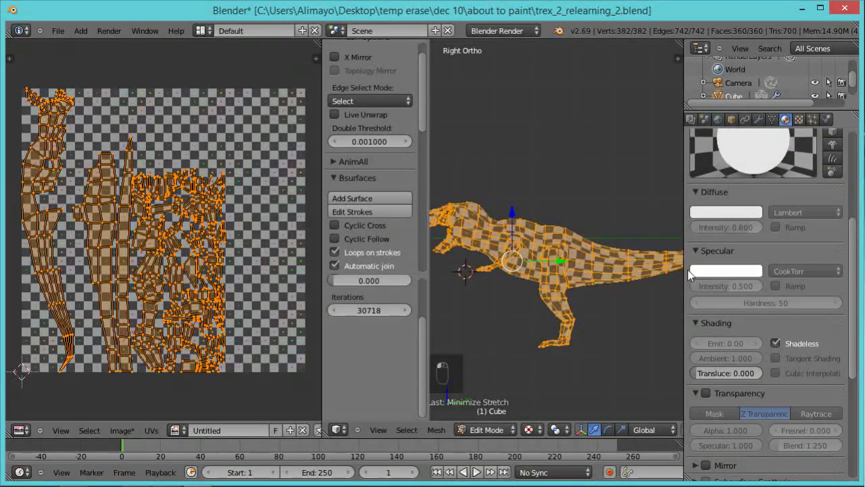
{"action": "left_click_drag", "start_coordinate": [684, 270], "coordinate": [789, 284]}
{"action": "scroll", "coordinate": [714, 294], "scroll_direction": "up", "scroll_amount": 1}
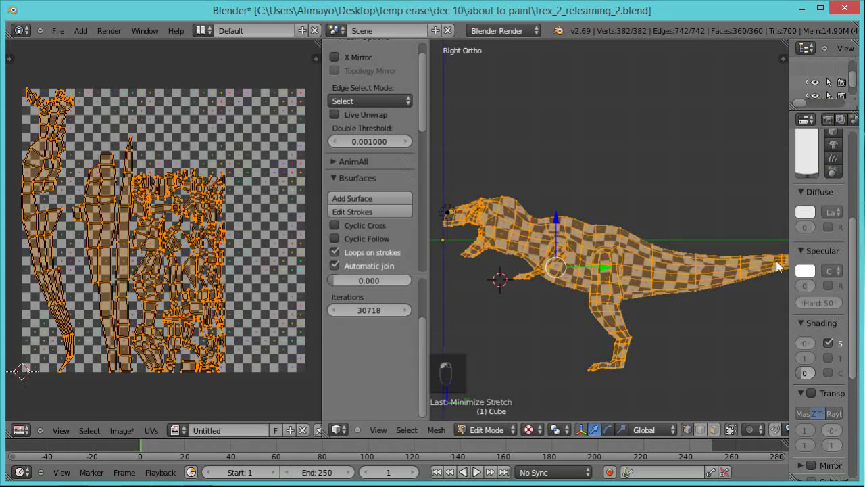
{"action": "scroll", "coordinate": [617, 264], "scroll_direction": "down", "scroll_amount": 1}
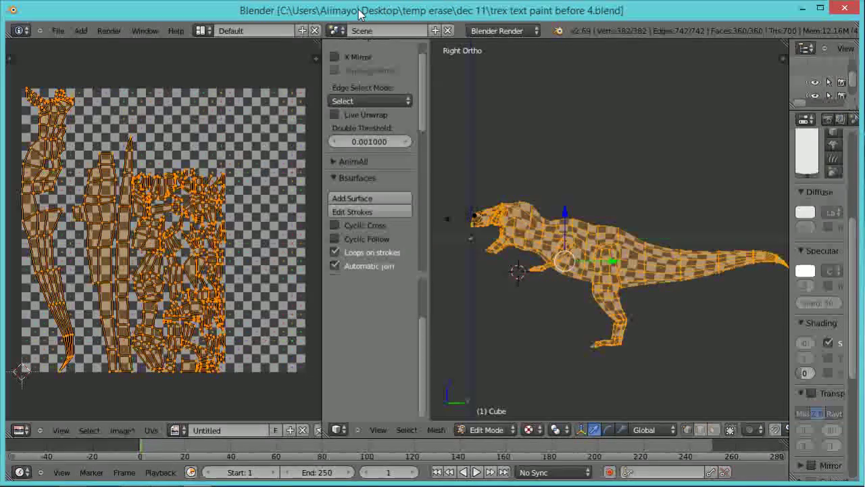
Create a new blank 1024 × 1024 image with an orange-yellow fill colour behind the T-rex UV layout.
{"action": "left_click", "coordinate": [123, 432]}
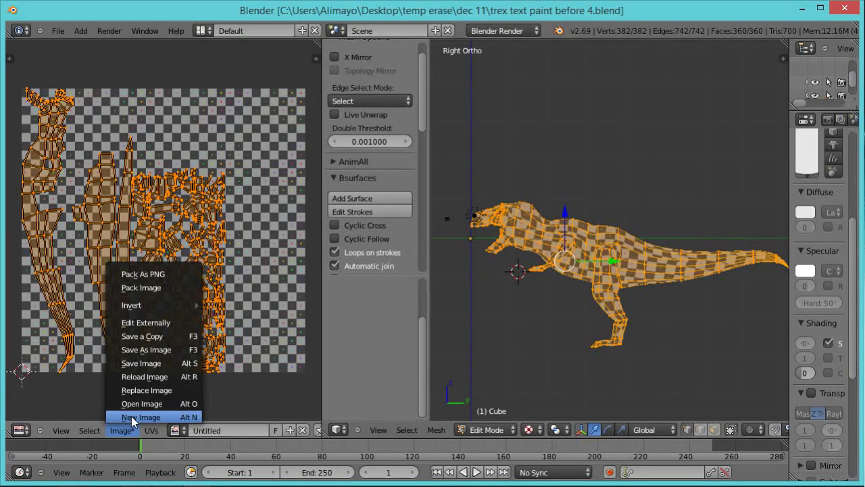
{"action": "left_click", "coordinate": [132, 417]}
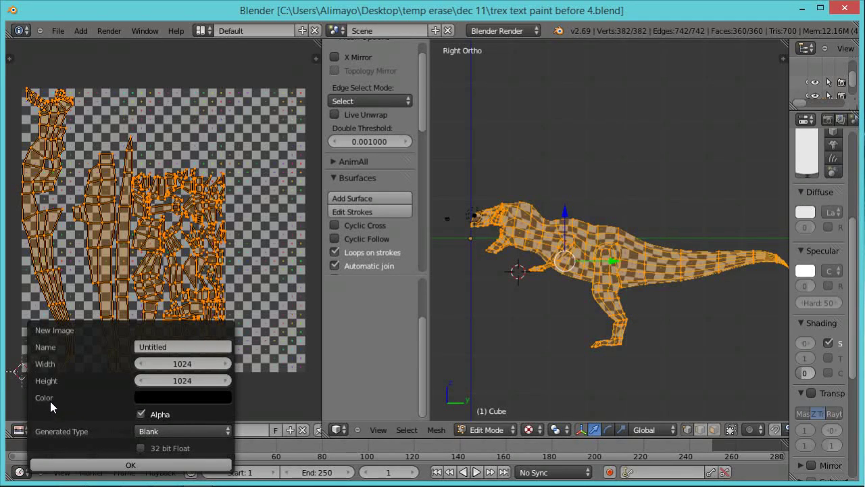
{"action": "left_click", "coordinate": [192, 401]}
{"action": "left_click_drag", "start_coordinate": [249, 295], "coordinate": [251, 211]}
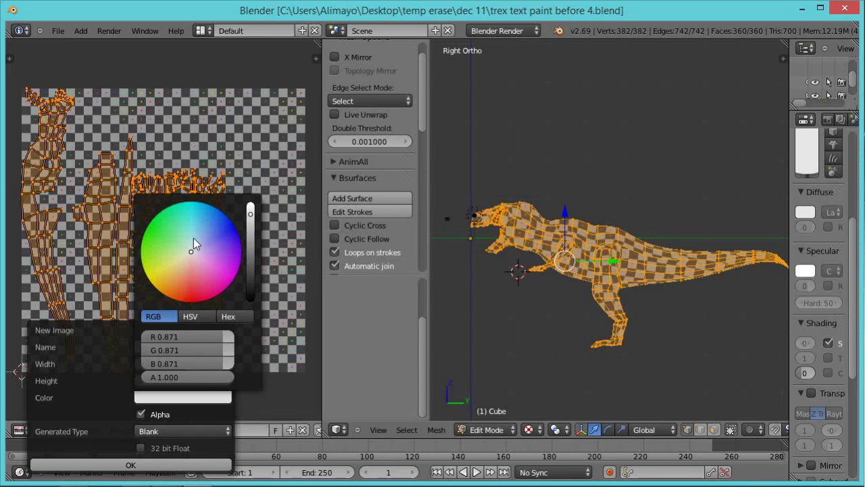
{"action": "left_click", "coordinate": [168, 278]}
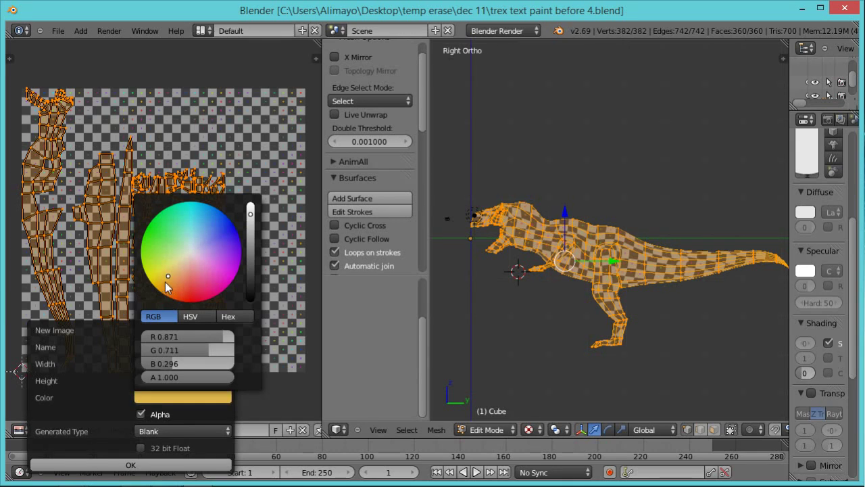
{"action": "left_click", "coordinate": [166, 282]}
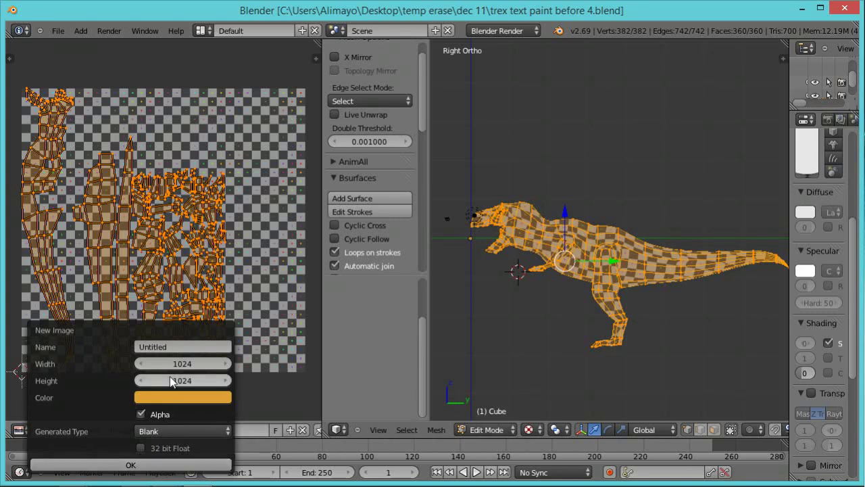
{"action": "left_click", "coordinate": [149, 465]}
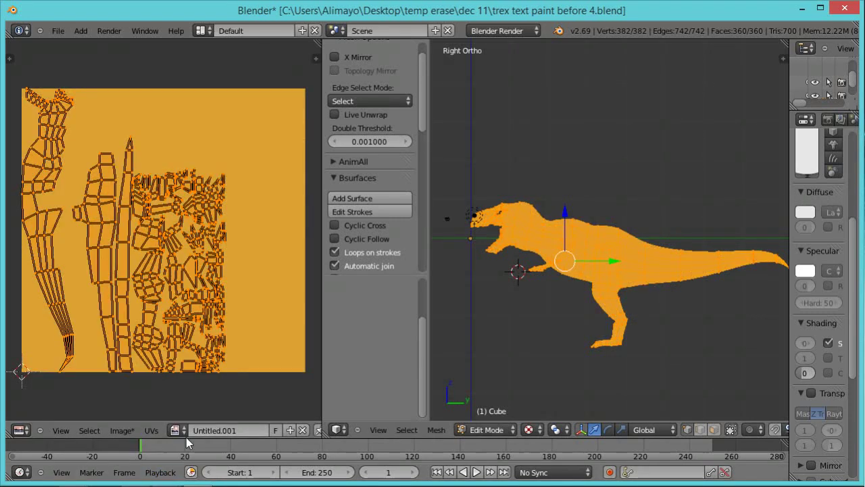
Start saving the orange-yellow image as a file and create a folder named "pngs dec 11" inside dec 11.
{"action": "left_click", "coordinate": [123, 431]}
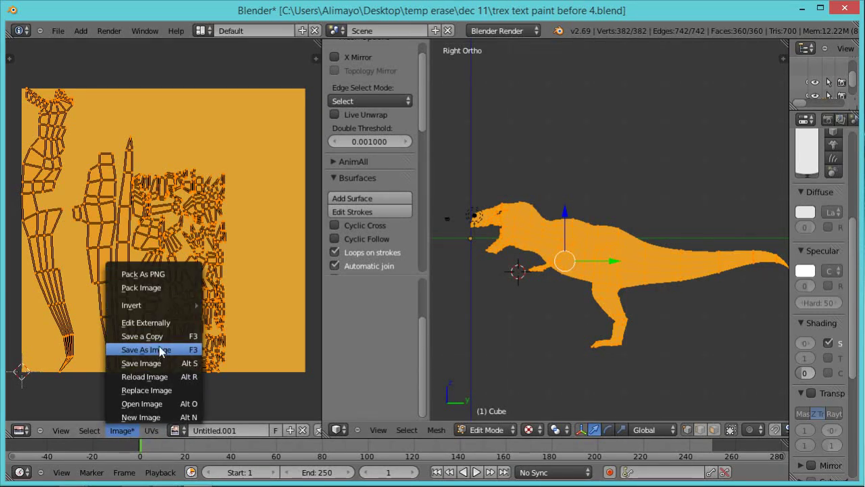
{"action": "left_click", "coordinate": [158, 351]}
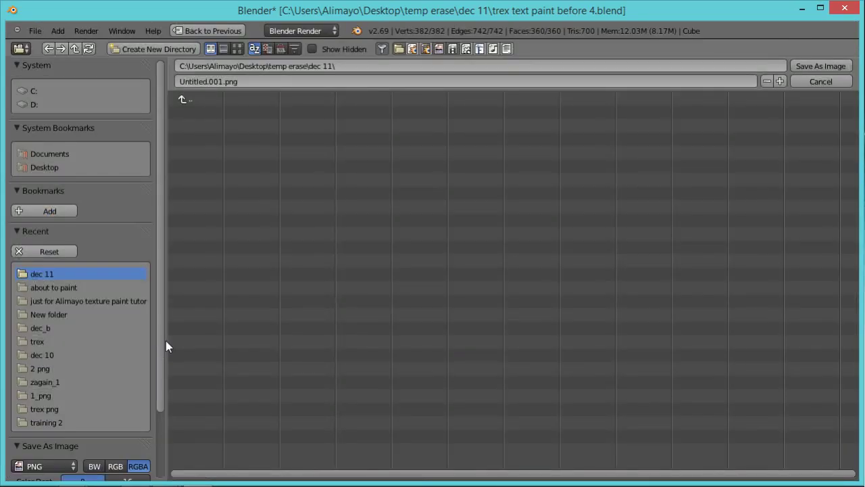
{"action": "left_click", "coordinate": [143, 48]}
{"action": "left_click", "coordinate": [139, 52]}
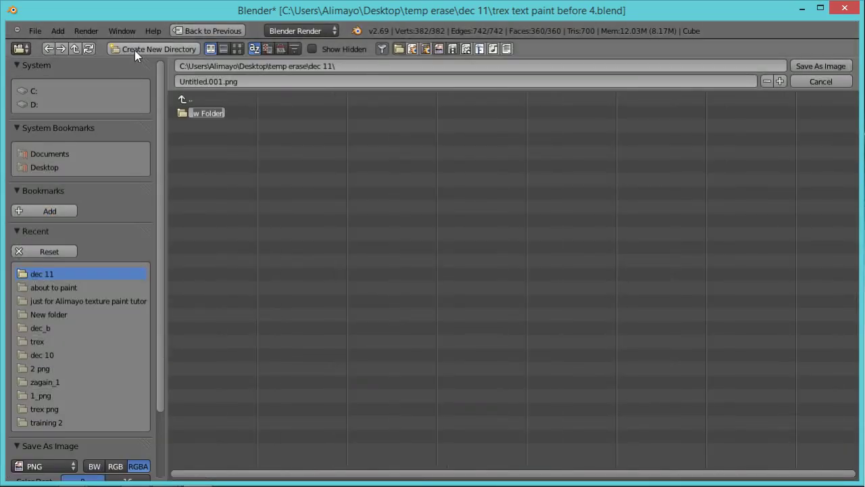
{"action": "type", "text": "pngs"}
{"action": "type", "text": " dec"}
{"action": "type", "text": " 11"}
{"action": "key", "text": "Return"}
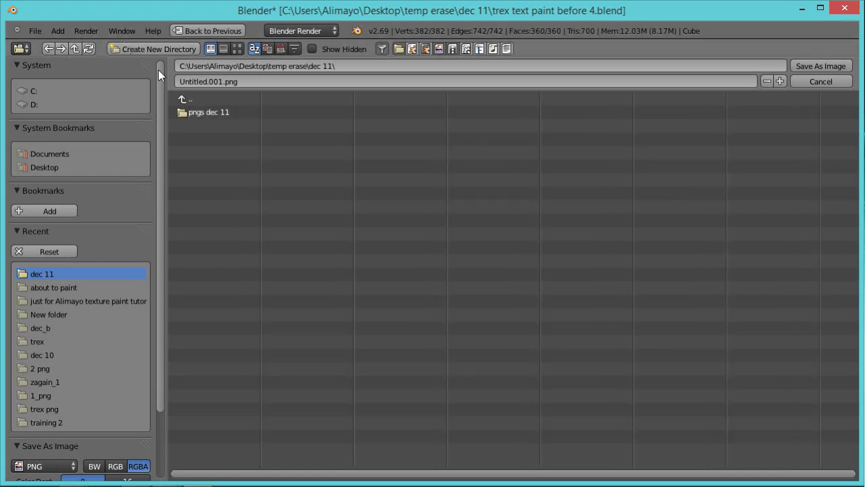
Save the image as final text.001.png in the pngs dec 11 folder.
{"action": "left_click", "coordinate": [206, 112]}
{"action": "left_click", "coordinate": [207, 83]}
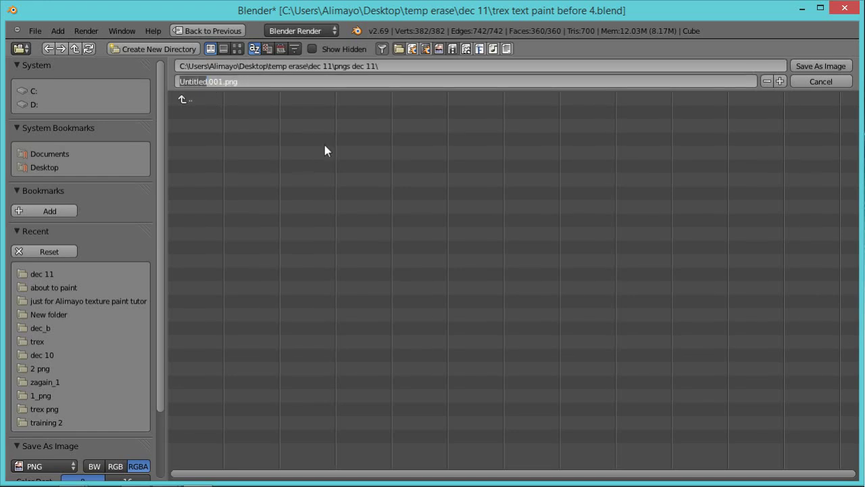
{"action": "type", "text": "final text"}
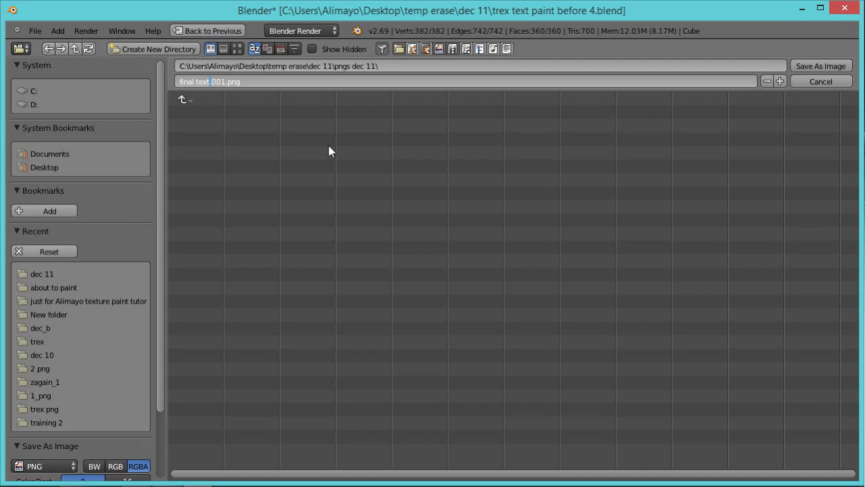
{"action": "left_click", "coordinate": [833, 65]}
{"action": "left_click", "coordinate": [833, 65]}
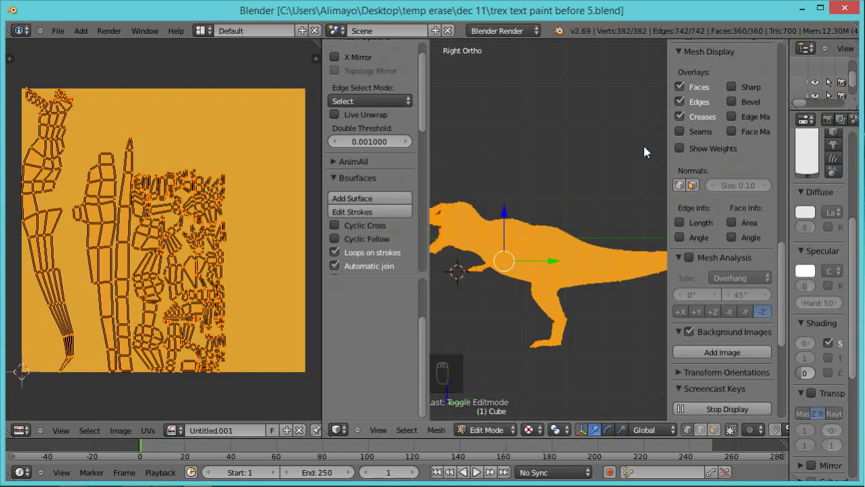
Widen the properties area to reach the mesh data settings and rename the T-rex's UV map to "final texture".
{"action": "key", "text": "n"}
{"action": "left_click_drag", "start_coordinate": [789, 179], "coordinate": [661, 155]}
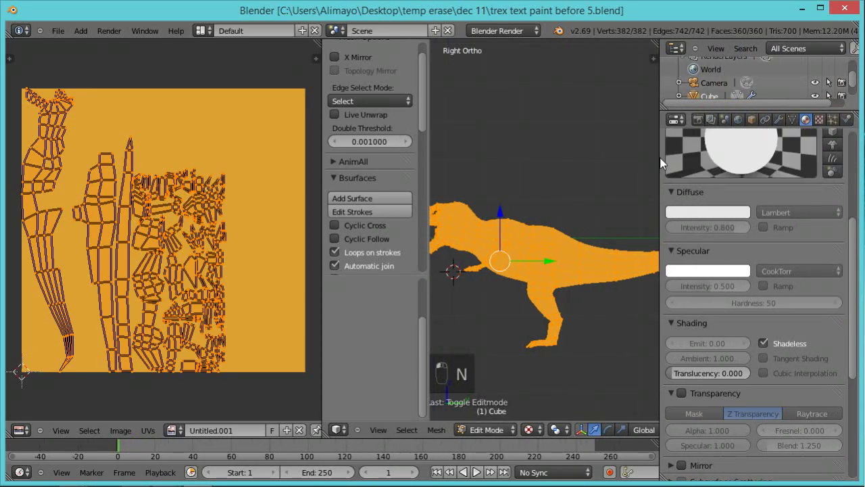
{"action": "left_click", "coordinate": [792, 120]}
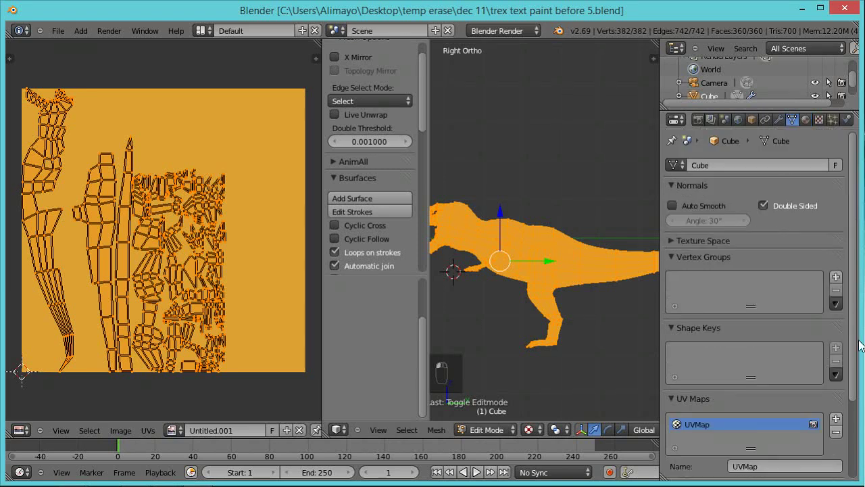
{"action": "left_click_drag", "start_coordinate": [857, 279], "coordinate": [859, 365]}
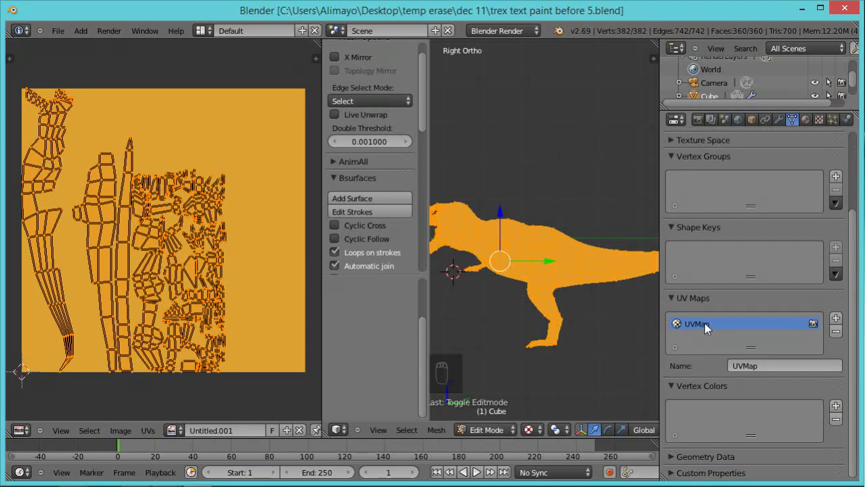
{"action": "left_click", "coordinate": [771, 364]}
{"action": "type", "text": "final texture"}
{"action": "key", "text": "Return"}
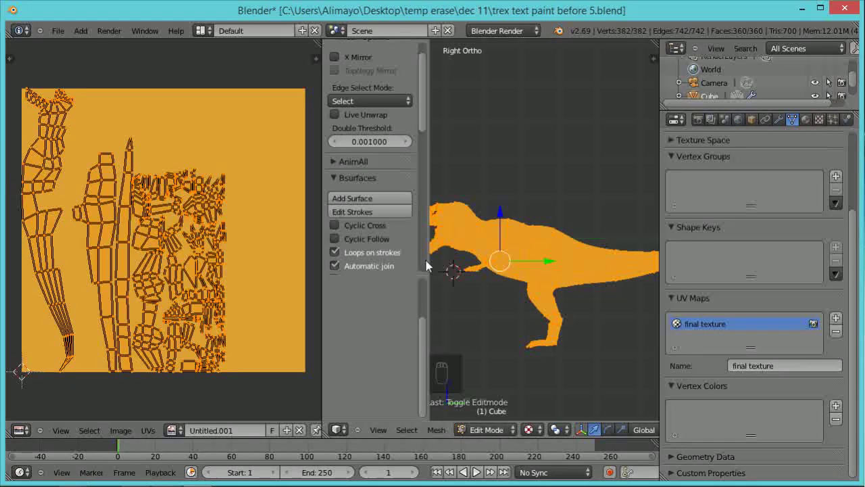
Fit the whole T-rex in the 3D view and add a second UV map named "texture paint source".
{"action": "left_click_drag", "start_coordinate": [430, 264], "coordinate": [378, 256]}
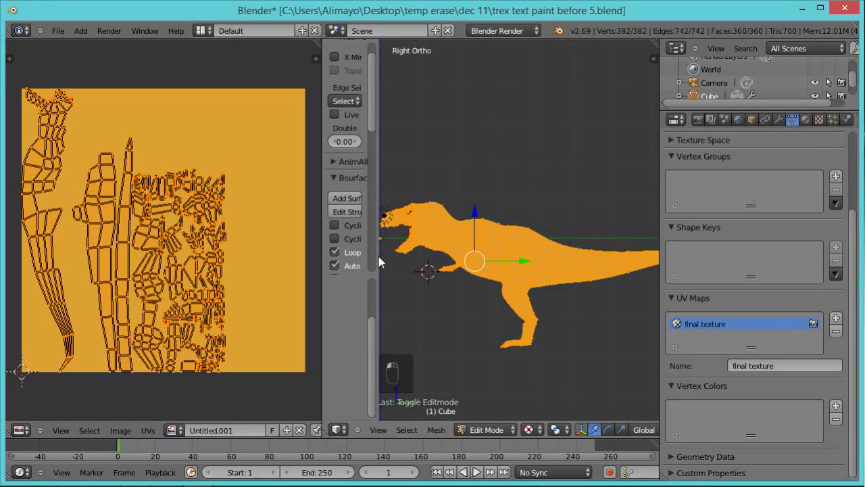
{"action": "left_click_drag", "start_coordinate": [322, 221], "coordinate": [301, 222]}
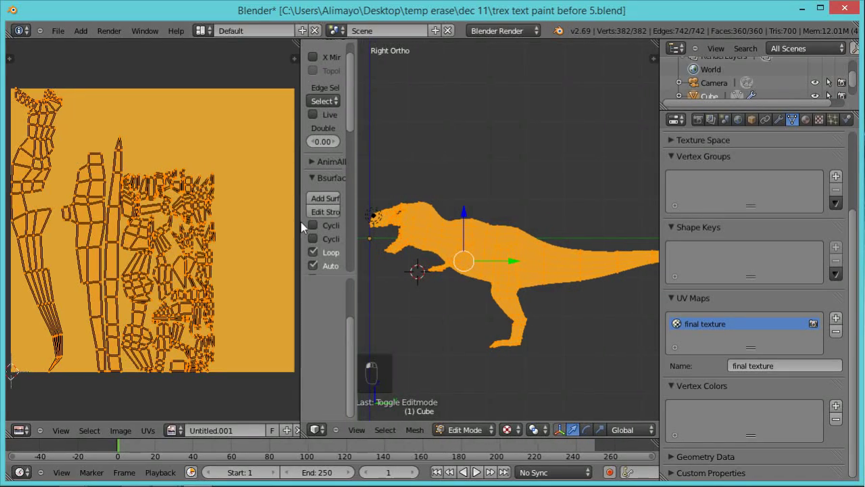
{"action": "scroll", "coordinate": [538, 259], "scroll_direction": "down", "scroll_amount": 1}
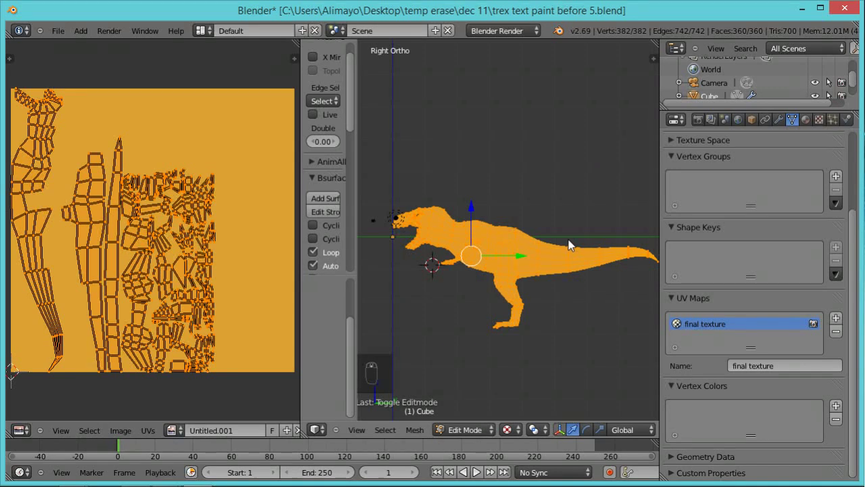
{"action": "scroll", "coordinate": [550, 219], "scroll_direction": "down", "scroll_amount": 1}
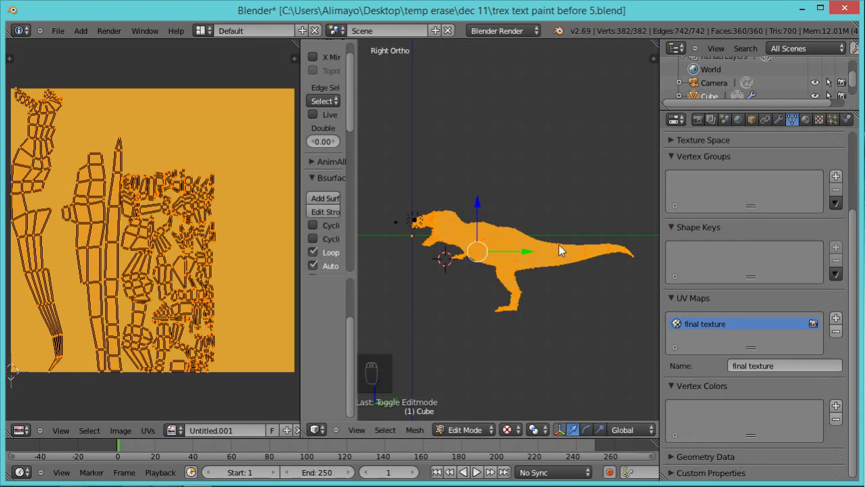
{"action": "left_click", "coordinate": [836, 318]}
{"action": "left_click", "coordinate": [748, 366]}
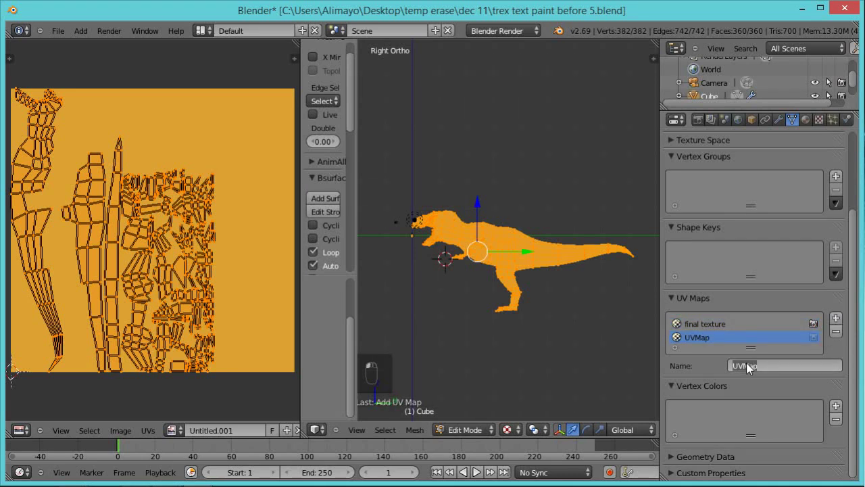
{"action": "type", "text": "texture m"}
{"action": "key", "text": "BackSpace"}
{"action": "type", "text": "paint source"}
{"action": "key", "text": "Return"}
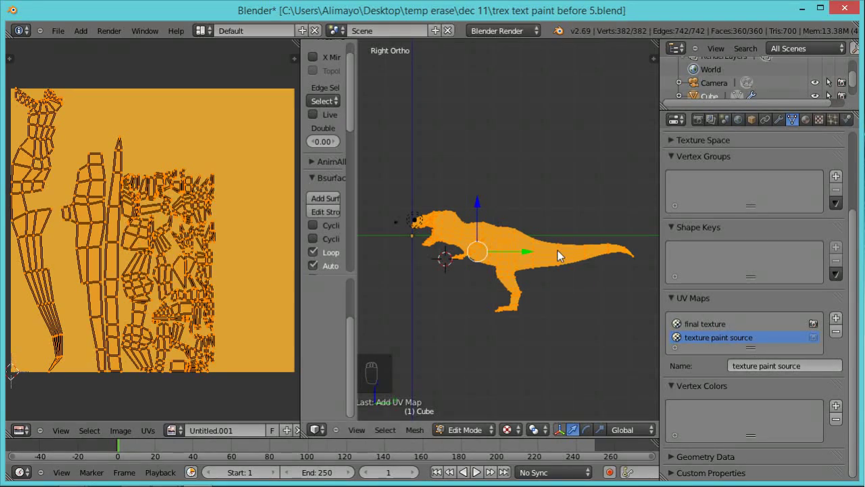
Unwrap the T-rex into the texture paint source map with Project From View and save the file as trex text paint before 6.blend.
{"action": "key", "text": "u"}
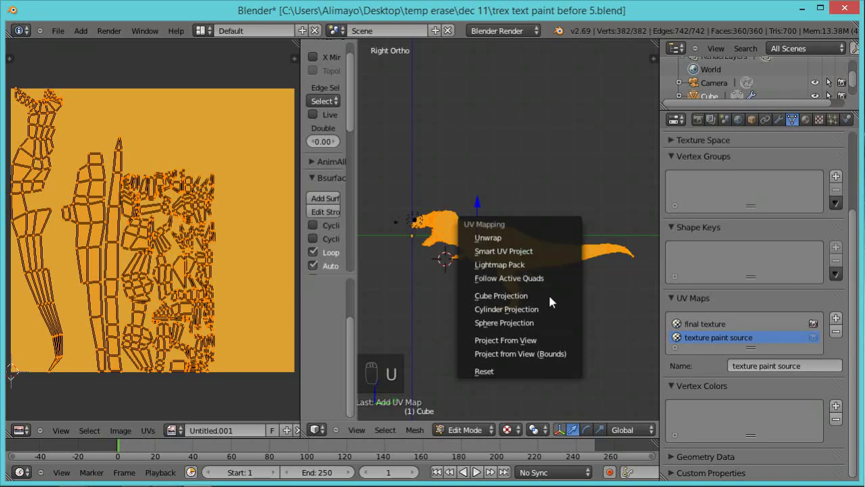
{"action": "left_click", "coordinate": [542, 340]}
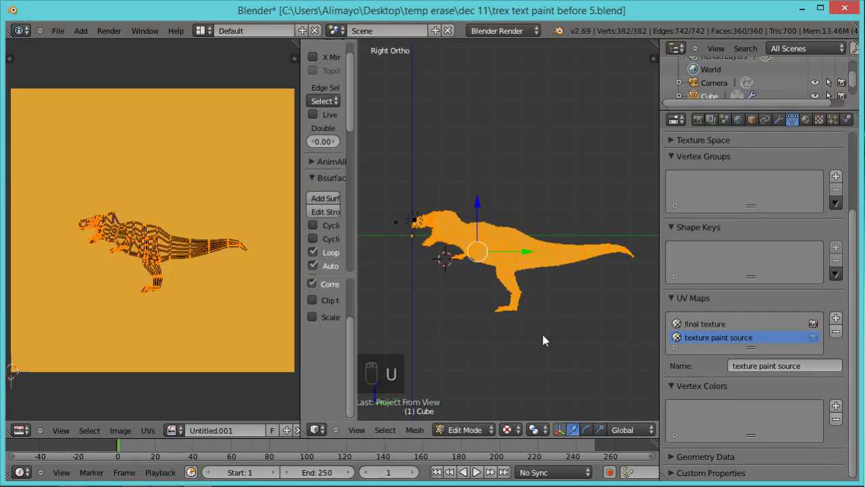
{"action": "key", "text": "ctrl+alt+s"}
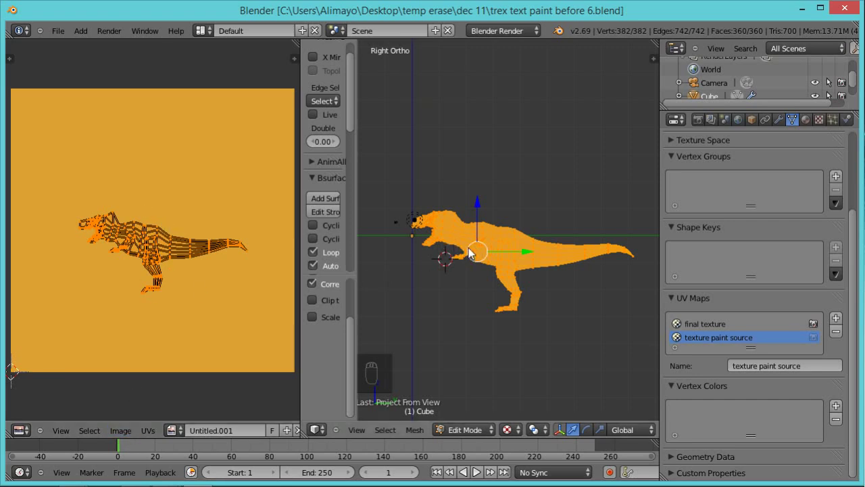
Open T-rex_texture.png from the trex png folder as the image behind the projected UVs.
{"action": "left_click", "coordinate": [127, 430]}
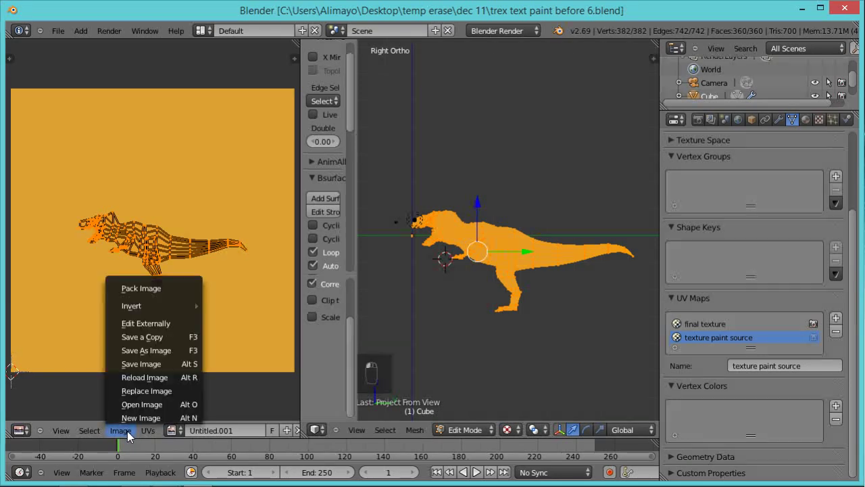
{"action": "left_click", "coordinate": [161, 393]}
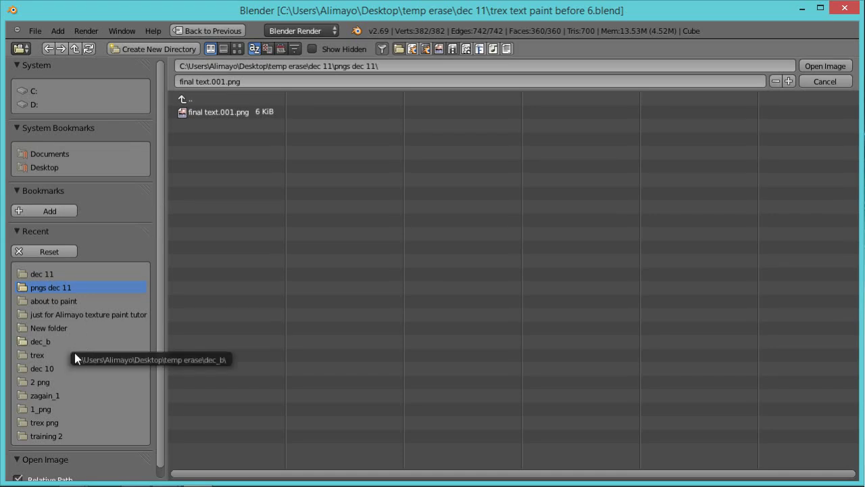
{"action": "left_click", "coordinate": [54, 423]}
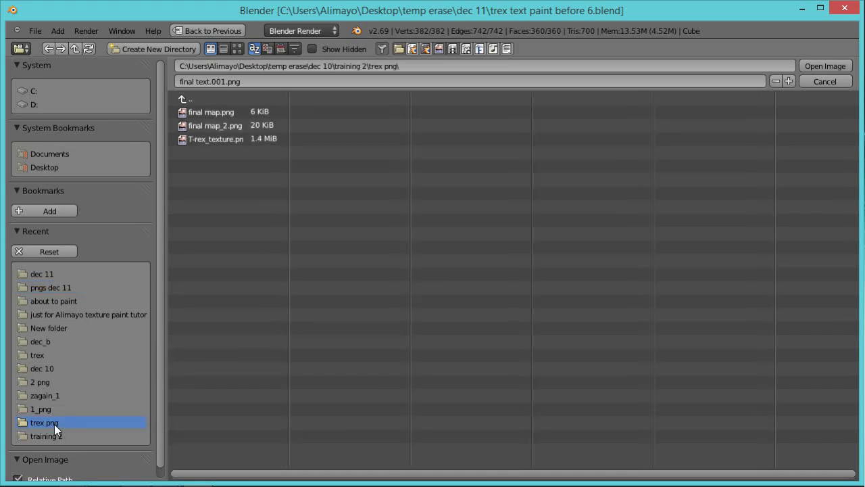
{"action": "left_click", "coordinate": [238, 50]}
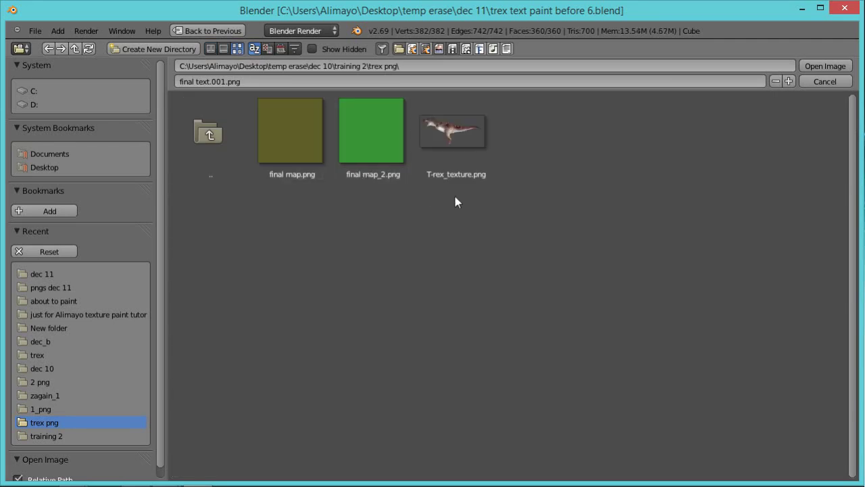
{"action": "double_click", "coordinate": [465, 136]}
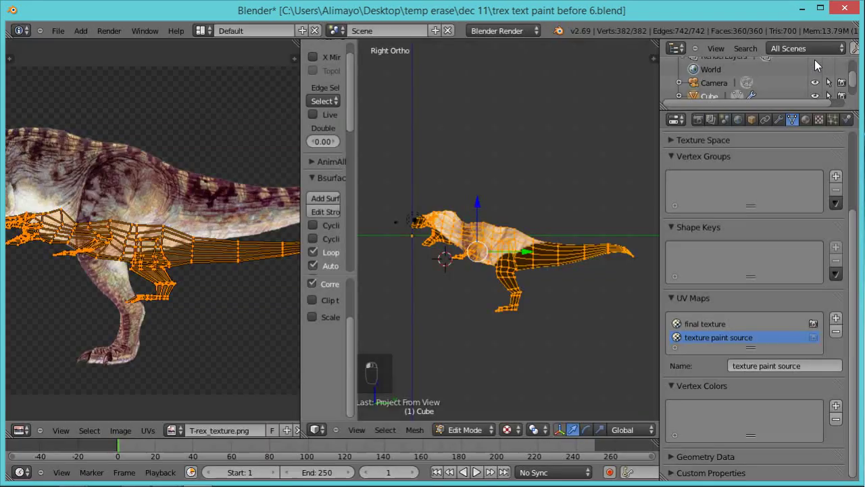
Scale the projected T-rex UVs along Y by about 2.25 to match the proportions of the texture image.
{"action": "scroll", "coordinate": [218, 161], "scroll_direction": "down", "scroll_amount": 3}
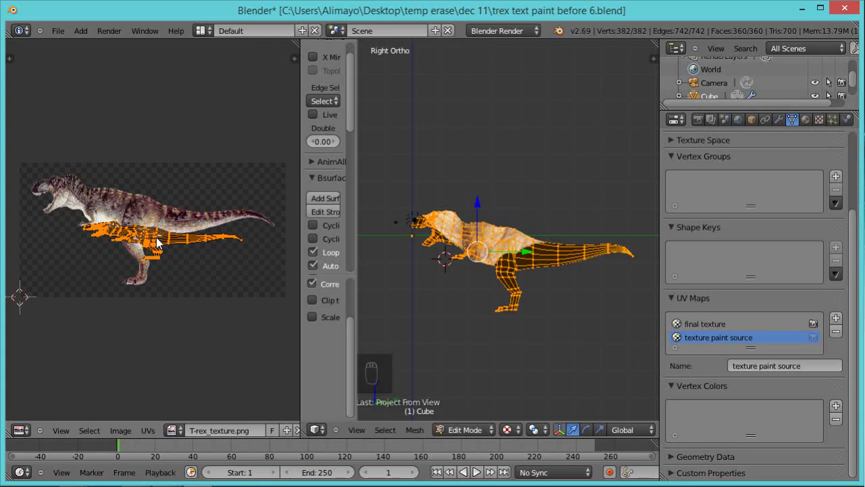
{"action": "key", "text": "s"}
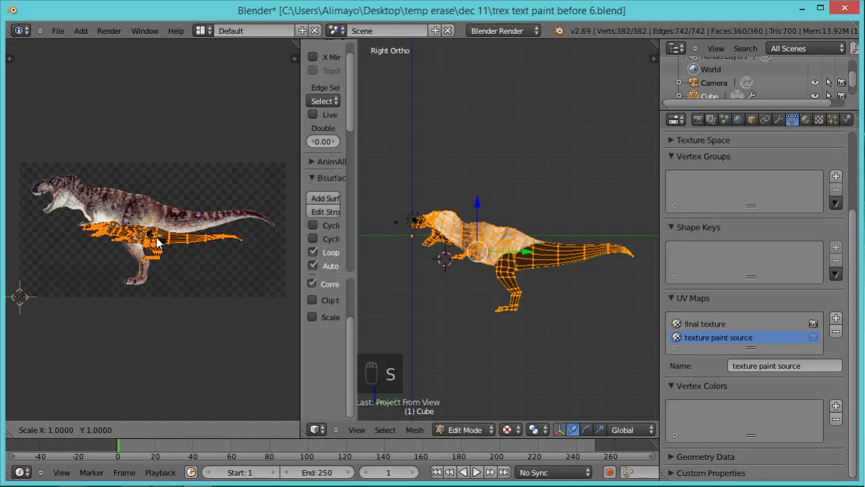
{"action": "key", "text": "y"}
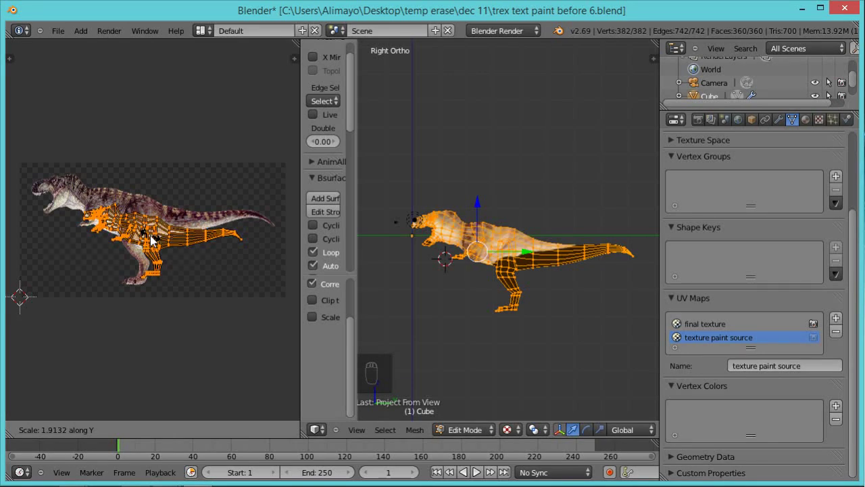
{"action": "left_click", "coordinate": [150, 238]}
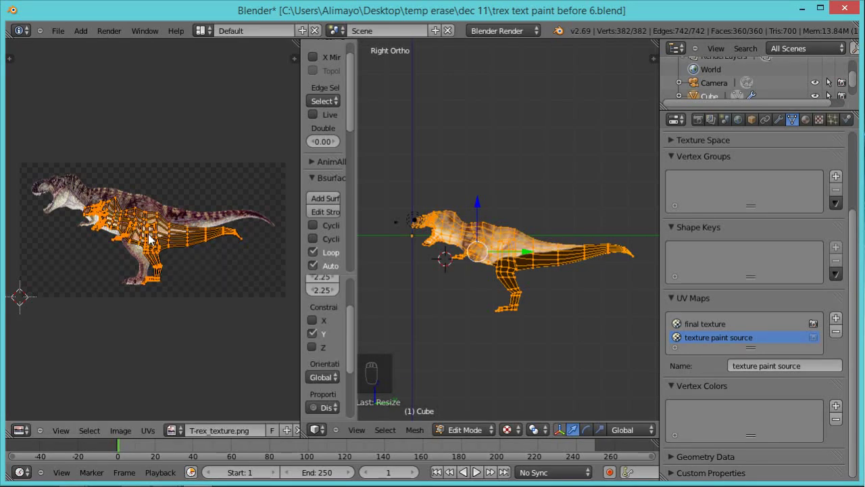
Move the T-rex UVs over the dinosaur in the texture image and scale them up by about 1.52.
{"action": "key", "text": "g"}
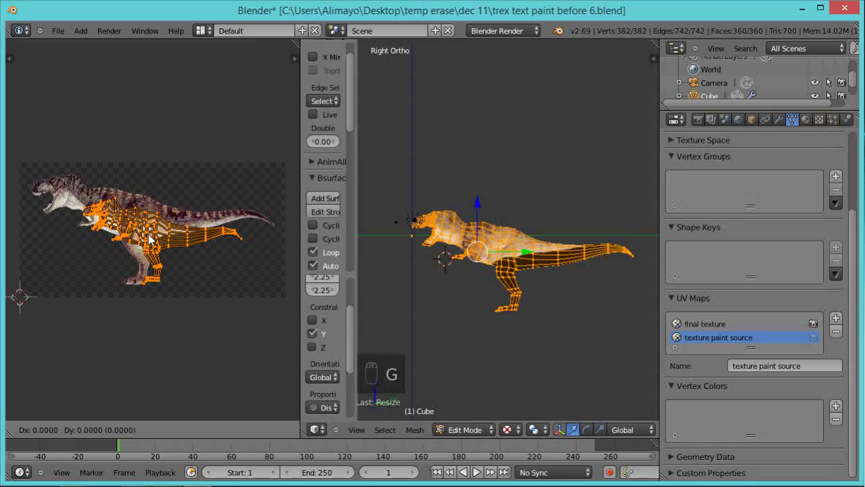
{"action": "left_click", "coordinate": [133, 229]}
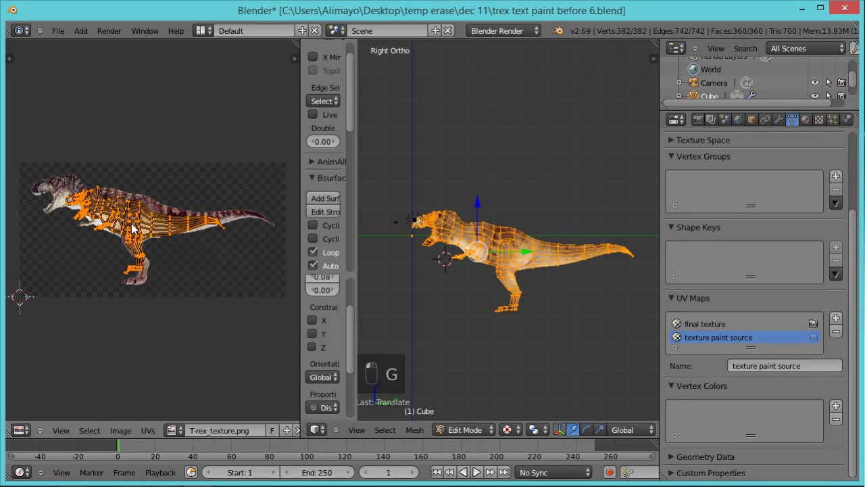
{"action": "key", "text": "s"}
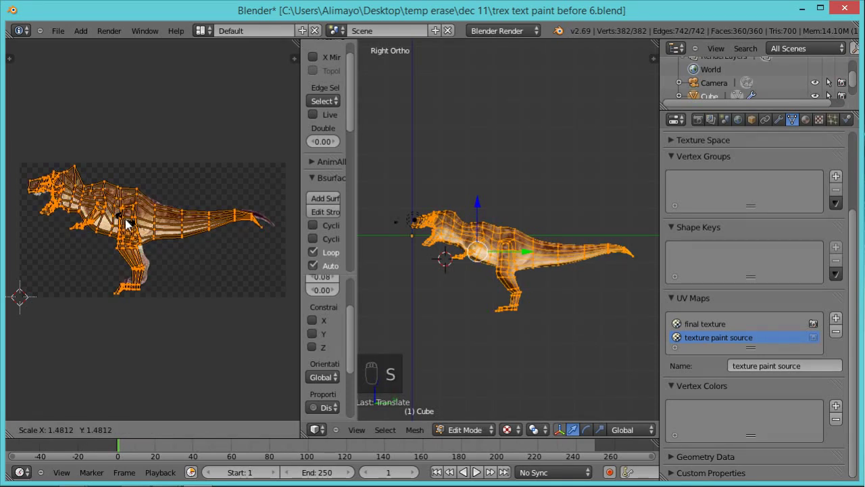
{"action": "left_click", "coordinate": [125, 223]}
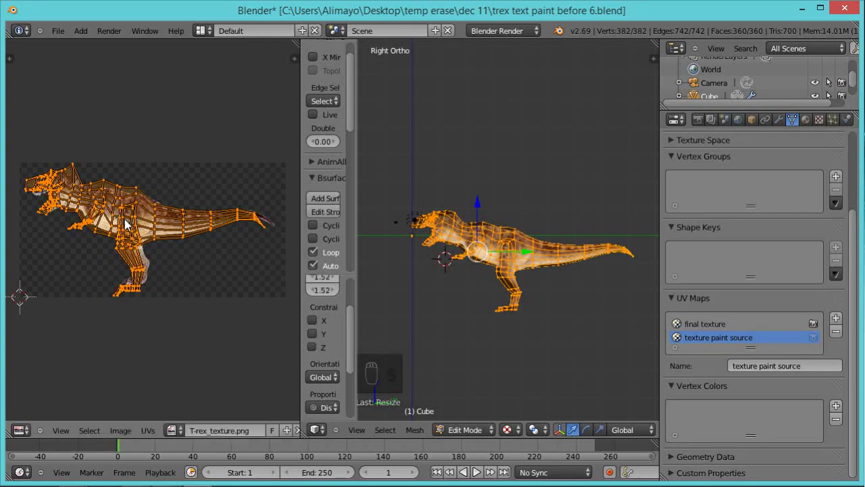
Nudge the enlarged UVs toward the tail and scale them down uniformly by about 0.95.
{"action": "key", "text": "g"}
{"action": "left_click", "coordinate": [129, 225]}
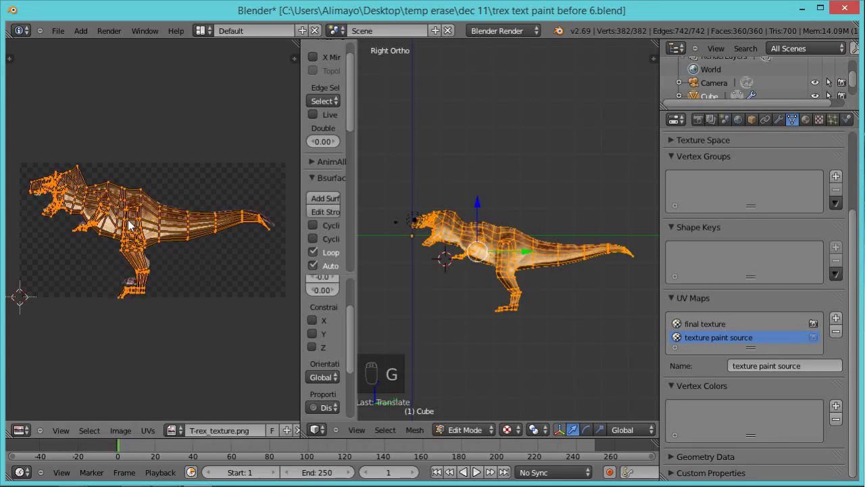
{"action": "key", "text": "s"}
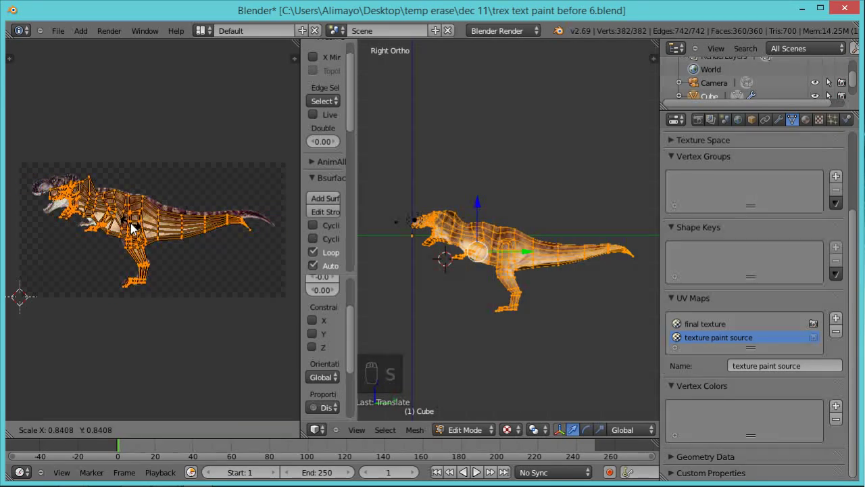
{"action": "left_click", "coordinate": [130, 227]}
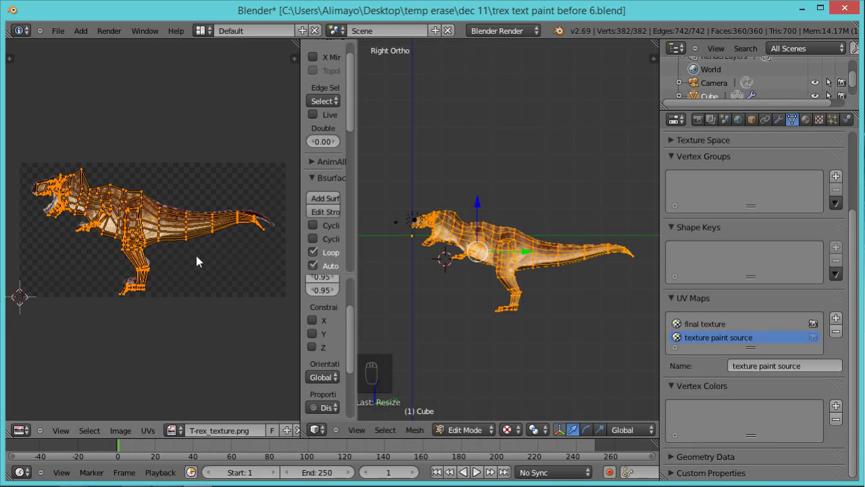
Stretch the UVs along X by about 1.04 and shift them slightly upward over the dinosaur image.
{"action": "key", "text": "s"}
{"action": "key", "text": "x"}
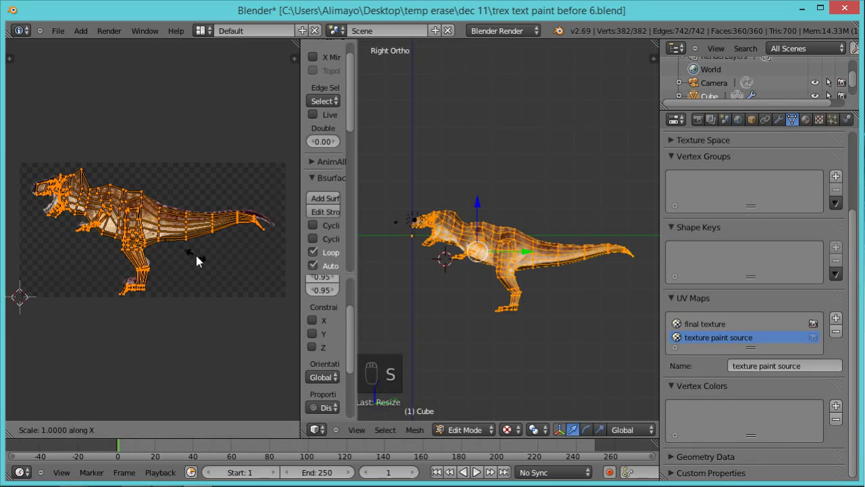
{"action": "left_click", "coordinate": [199, 257]}
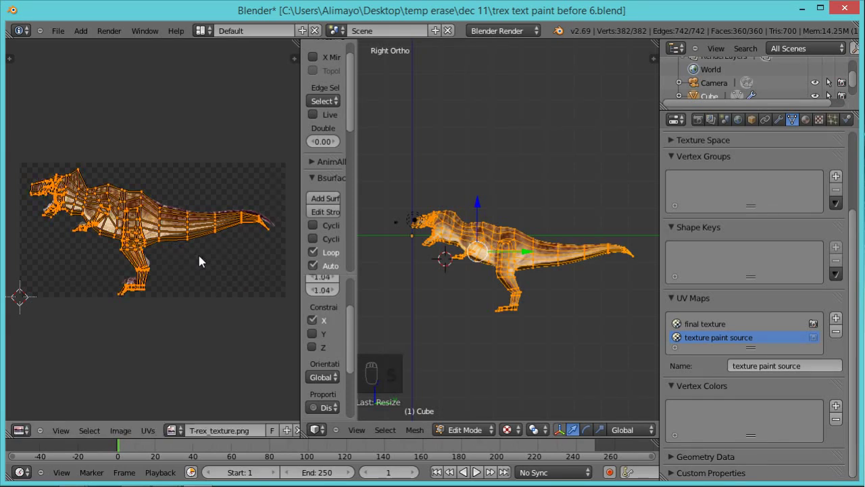
{"action": "key", "text": "g"}
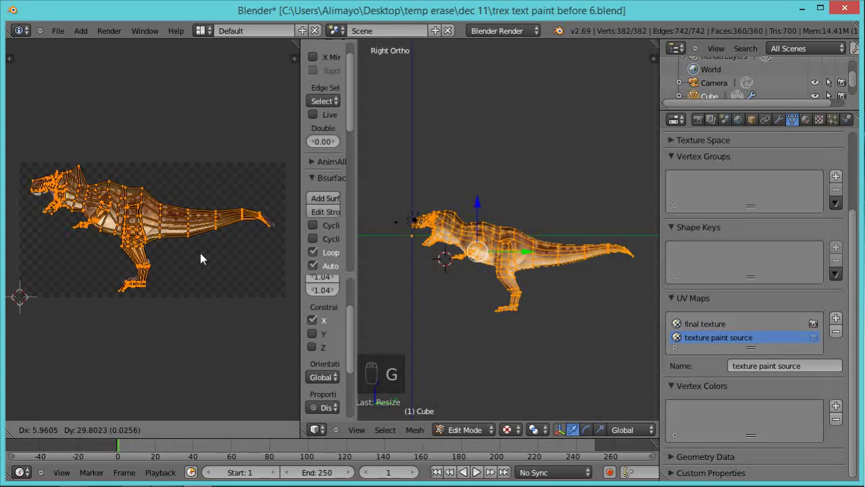
{"action": "left_click", "coordinate": [200, 259]}
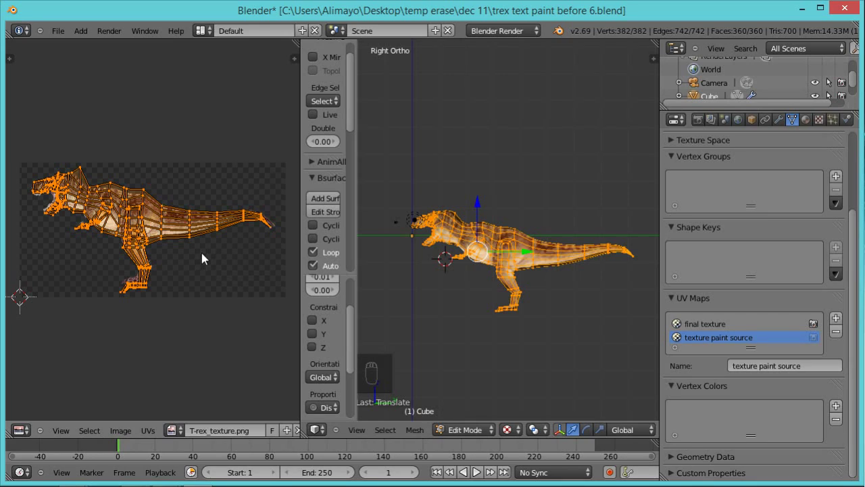
Maximize the UV editor, compress the UVs slightly along Y, and move them up and toward the head of the image.
{"action": "key", "text": "ctrl+Up"}
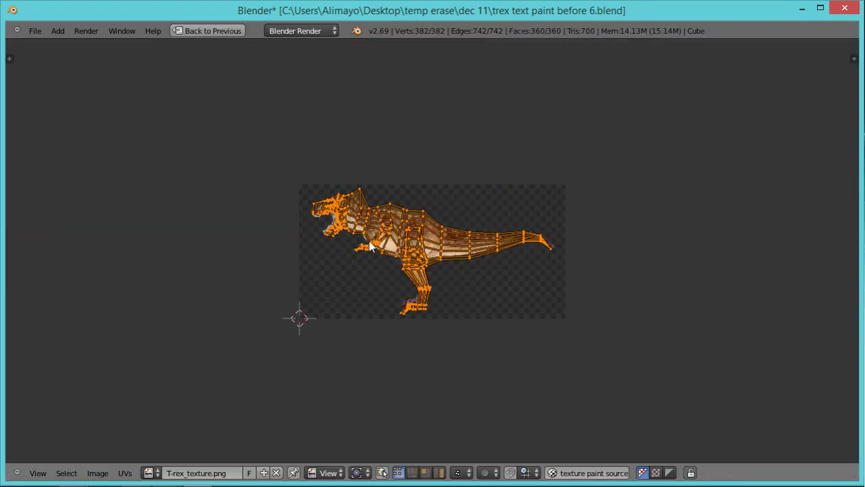
{"action": "scroll", "coordinate": [493, 253], "scroll_direction": "up", "scroll_amount": 5}
{"action": "scroll", "coordinate": [493, 253], "scroll_direction": "down", "scroll_amount": 1}
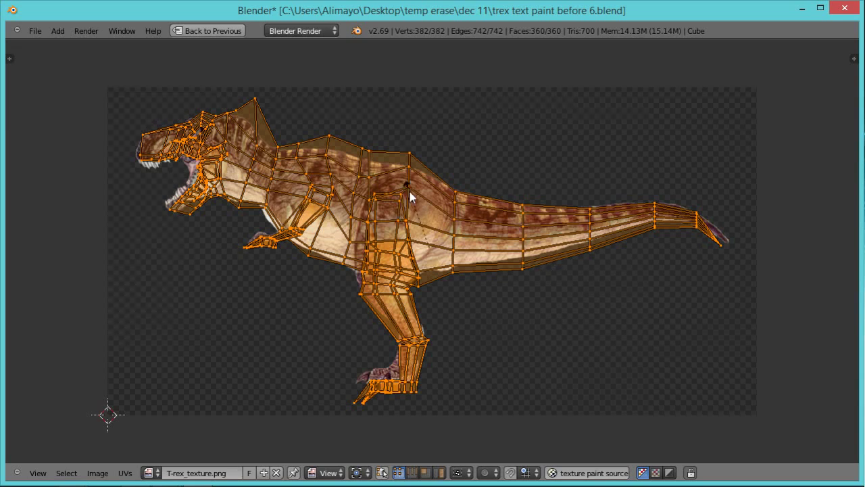
{"action": "key", "text": "s"}
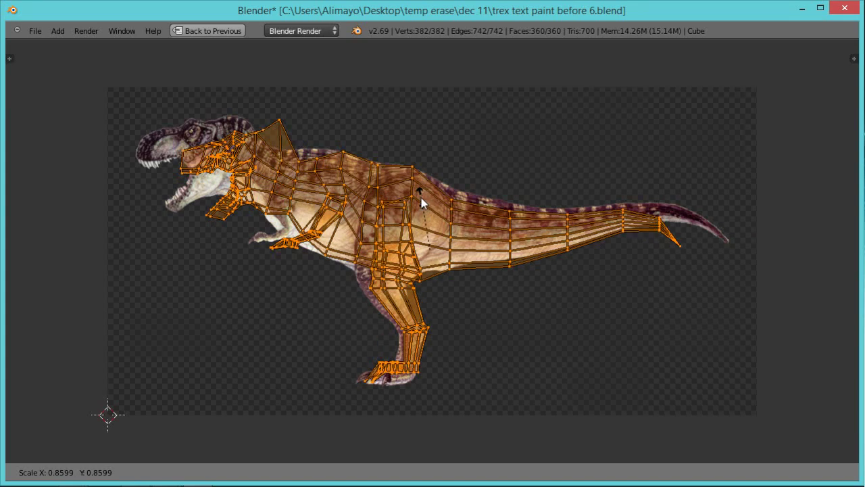
{"action": "key", "text": "Escape"}
{"action": "key", "text": "s"}
{"action": "key", "text": "y"}
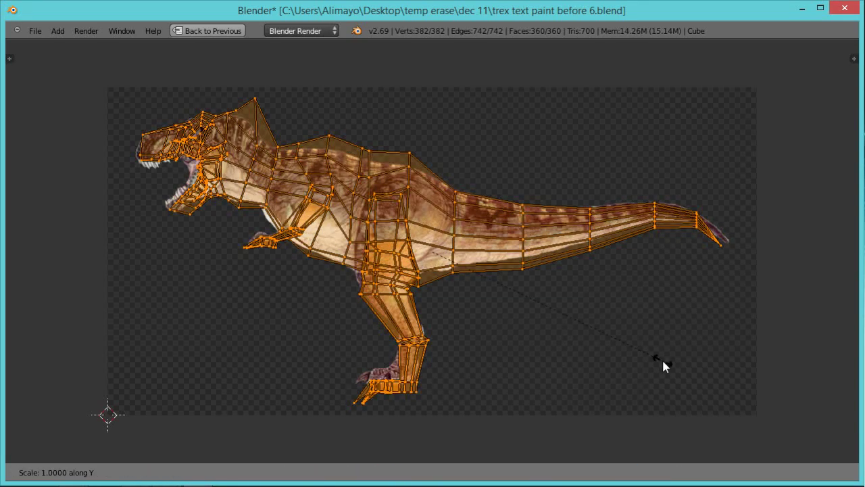
{"action": "left_click", "coordinate": [650, 348]}
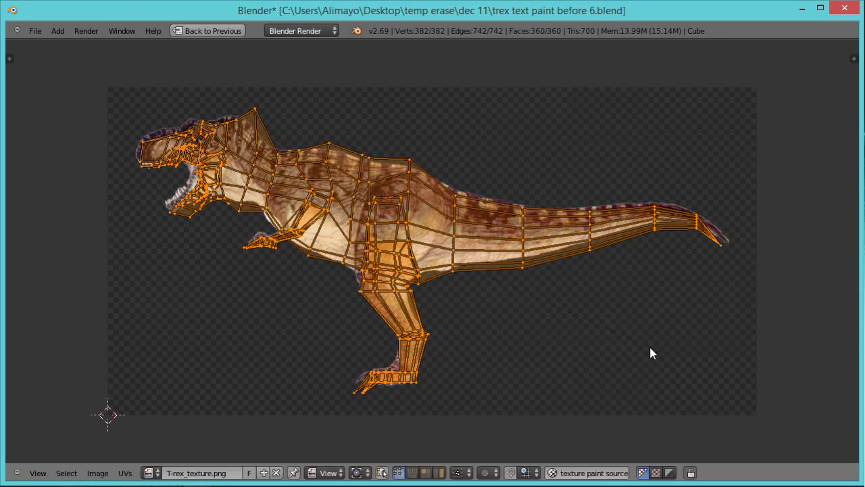
{"action": "key", "text": "g"}
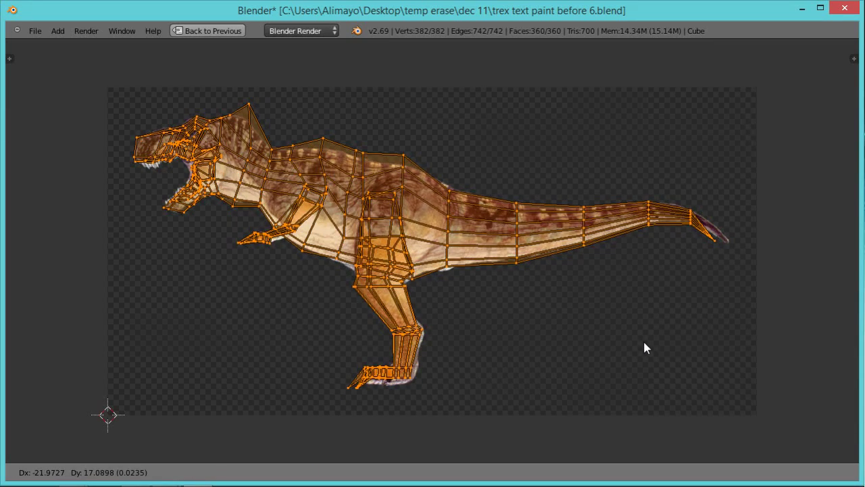
{"action": "left_click", "coordinate": [644, 343]}
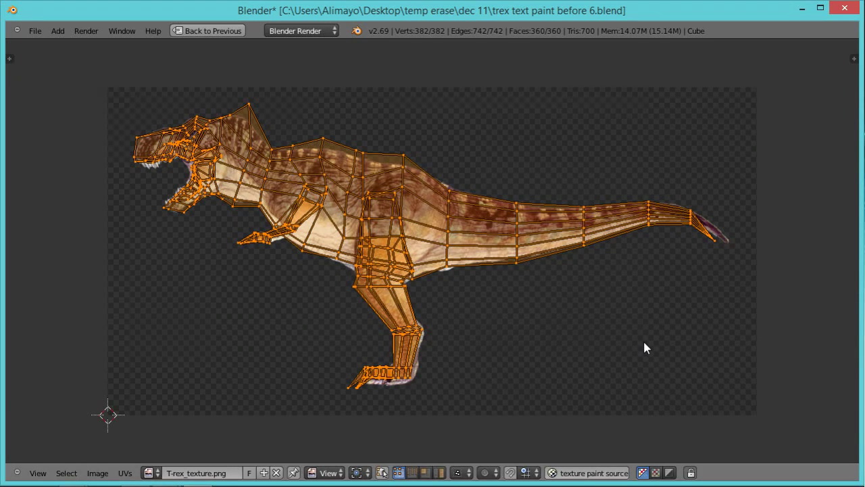
Stretch the UVs slightly along X and move them down and toward the tail to meet the pictured tail tip.
{"action": "key", "text": "s"}
{"action": "key", "text": "x"}
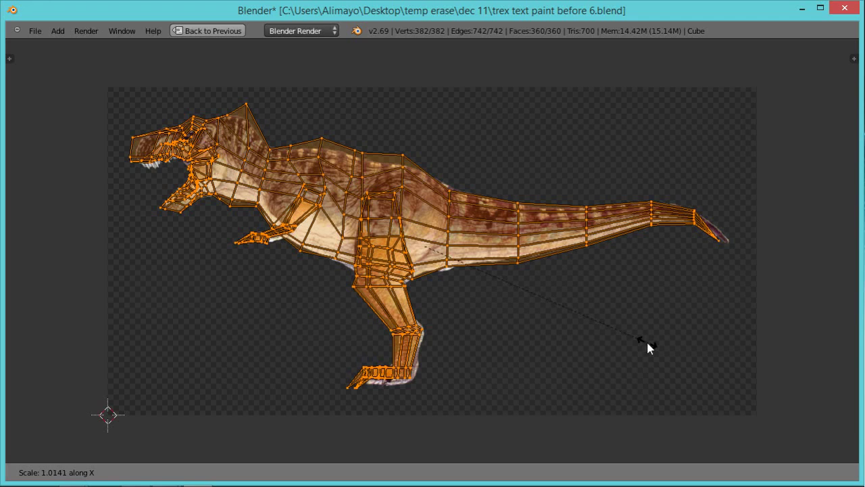
{"action": "left_click", "coordinate": [651, 347]}
{"action": "key", "text": "g"}
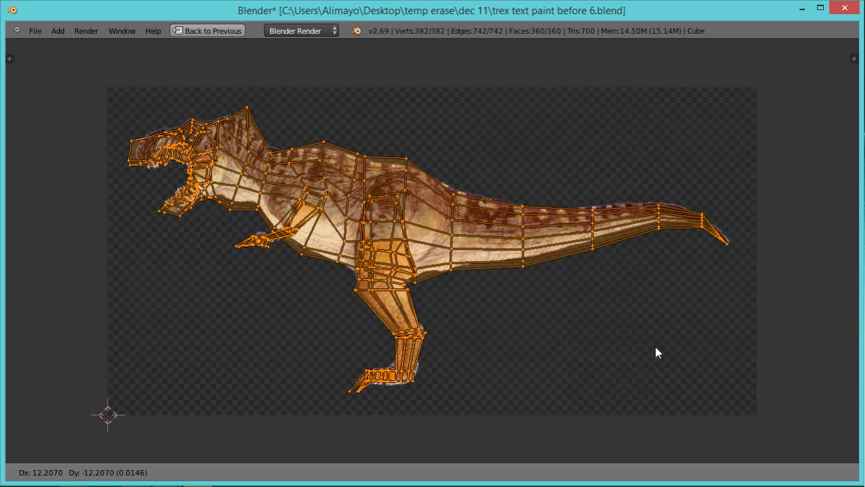
{"action": "left_click", "coordinate": [656, 349]}
Scale the UVs along Y by about 0.96, nudge them slightly down and tailward, and restore the multi-editor layout.
{"action": "key", "text": "s"}
{"action": "key", "text": "y"}
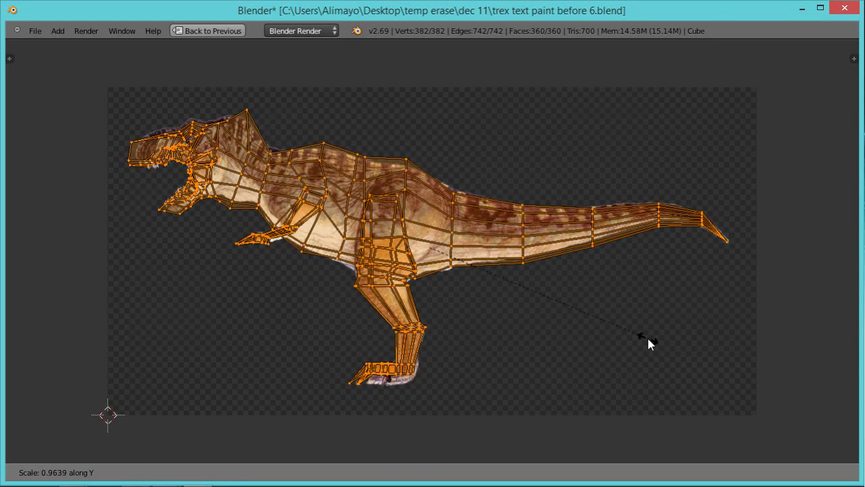
{"action": "left_click", "coordinate": [647, 342]}
{"action": "key", "text": "g"}
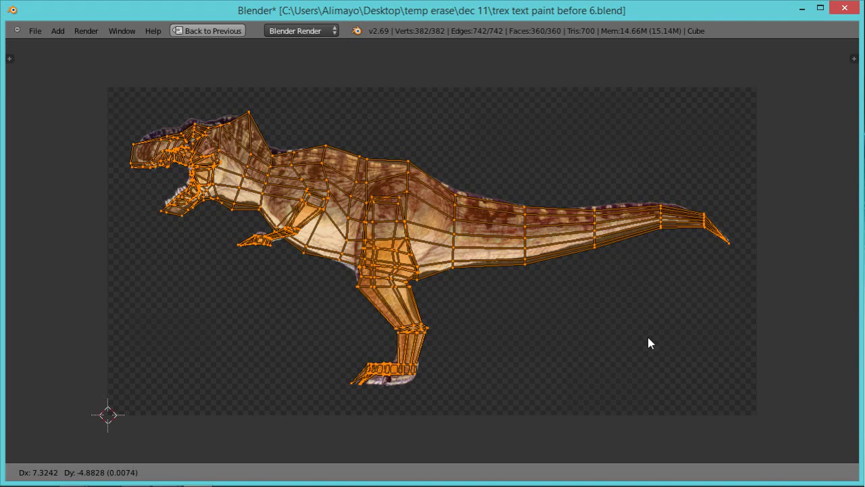
{"action": "left_click", "coordinate": [648, 343]}
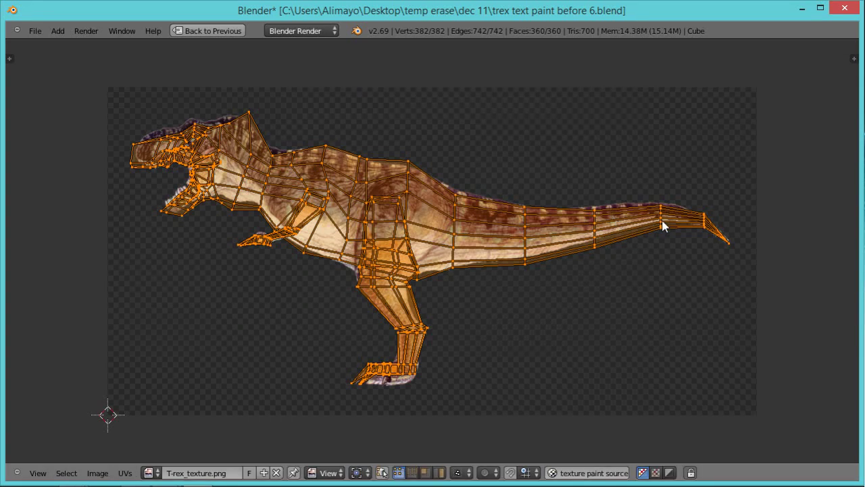
{"action": "key", "text": "shift+space"}
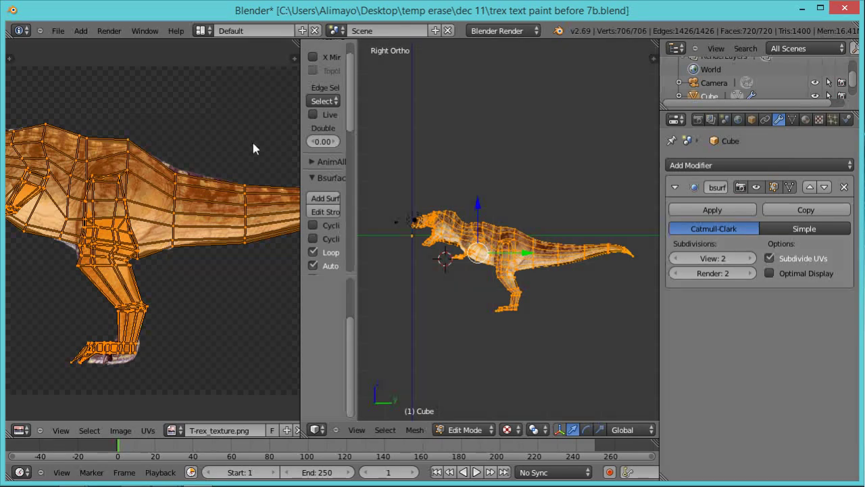
Save the source image as T-rex_texture_2.png in the trex png folder.
{"action": "left_click", "coordinate": [123, 432]}
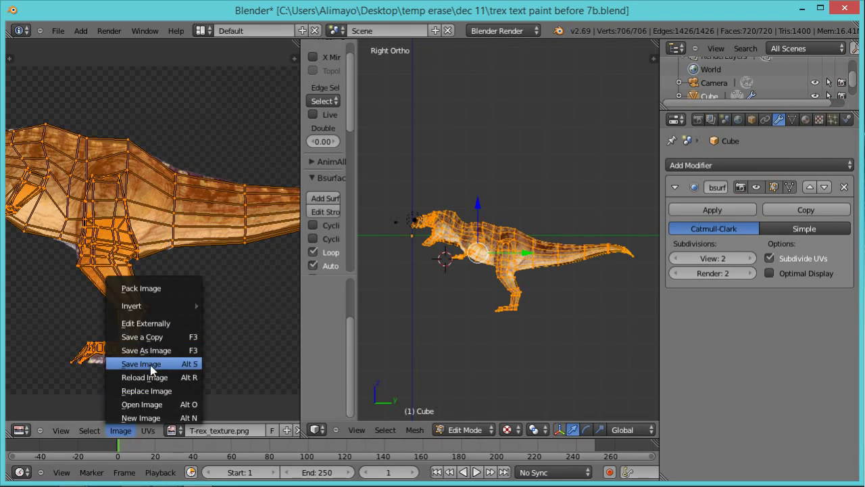
{"action": "left_click", "coordinate": [151, 351]}
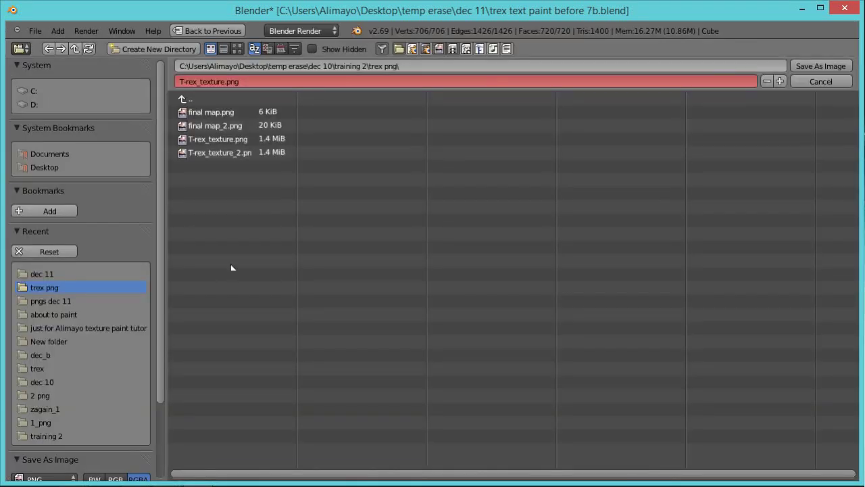
{"action": "left_click", "coordinate": [226, 81]}
{"action": "type", "text": "_2"}
{"action": "key", "text": "Return"}
{"action": "left_click", "coordinate": [802, 63]}
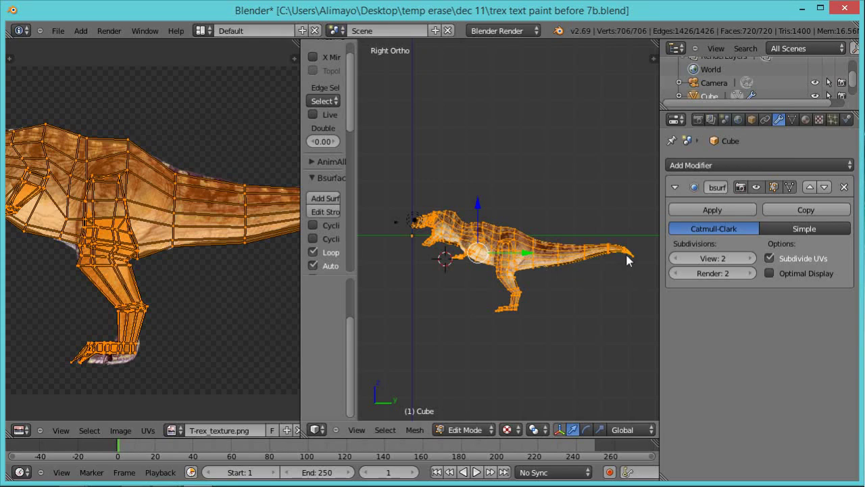
Show the T-rex's UV map list in its mesh data and switch the model to Texture Paint mode.
{"action": "left_click", "coordinate": [793, 120]}
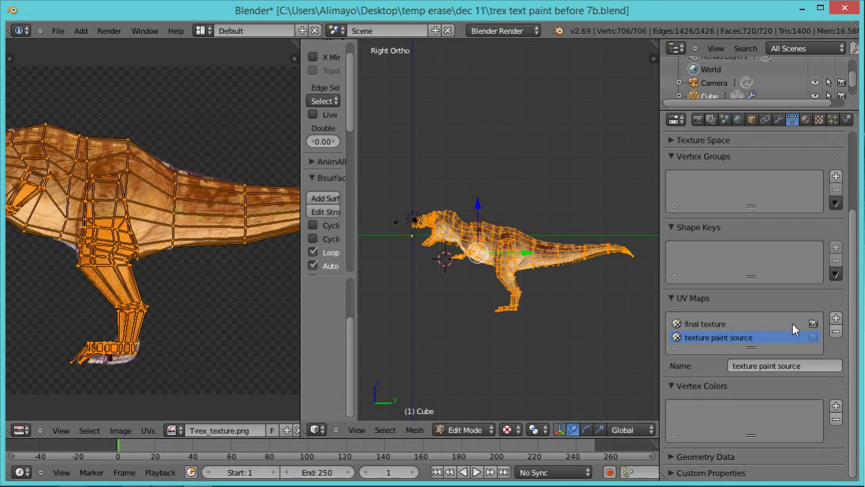
{"action": "left_click", "coordinate": [489, 431]}
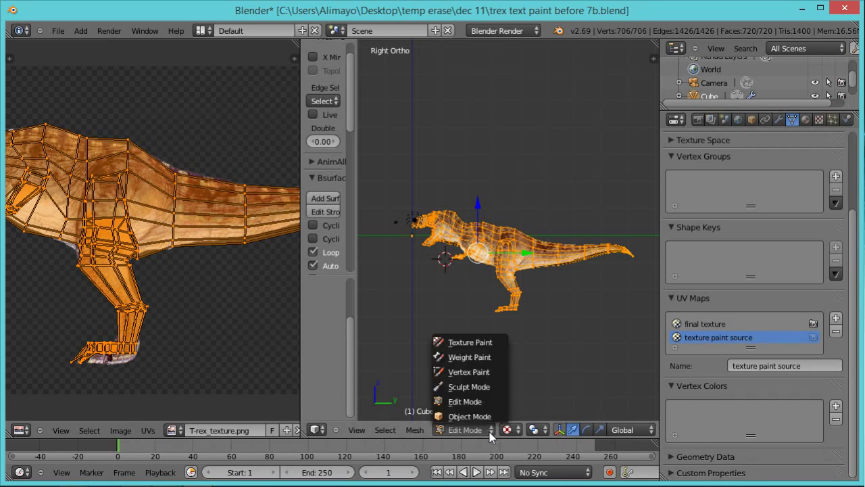
{"action": "left_click", "coordinate": [473, 342]}
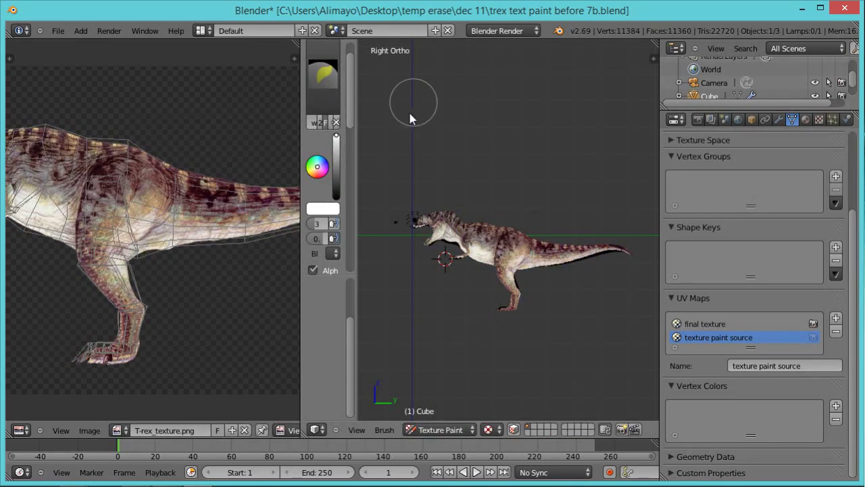
Widen the painting tool settings and choose the Clone brush.
{"action": "left_click_drag", "start_coordinate": [303, 158], "coordinate": [228, 156]}
{"action": "left_click_drag", "start_coordinate": [283, 152], "coordinate": [352, 145]}
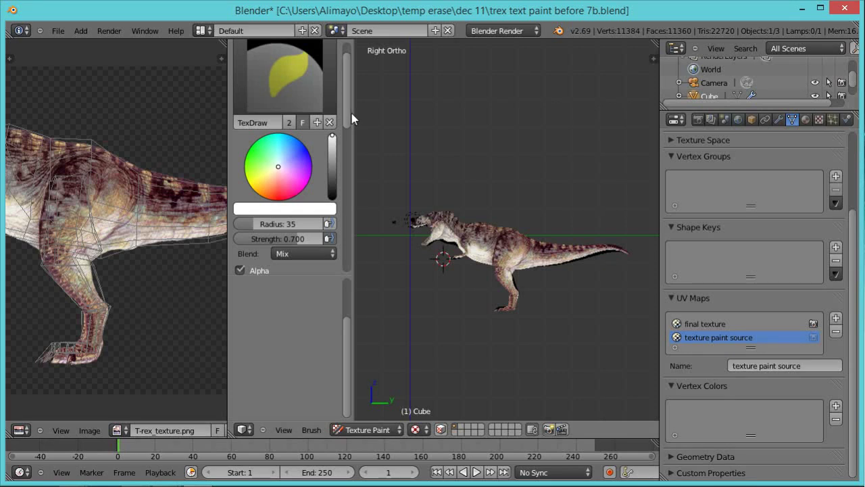
{"action": "left_click", "coordinate": [287, 75]}
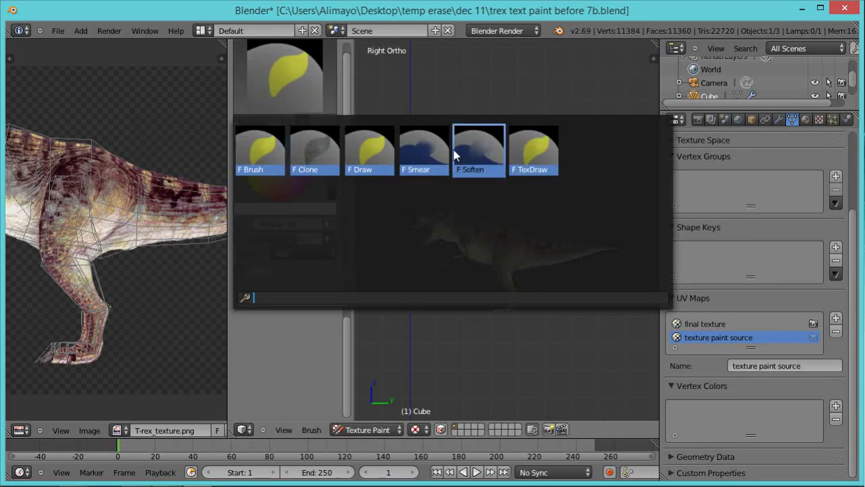
{"action": "left_click", "coordinate": [310, 147]}
Enable Clone from UV map in the Project Paint settings and bring its source map option into view.
{"action": "mouse_move", "coordinate": [349, 120]}
{"action": "left_mouse_down"}
{"action": "mouse_move", "coordinate": [352, 264]}
{"action": "mouse_move", "coordinate": [359, 141]}
{"action": "mouse_move", "coordinate": [355, 285]}
{"action": "mouse_move", "coordinate": [350, 167]}
{"action": "mouse_move", "coordinate": [342, 213]}
{"action": "left_mouse_up"}
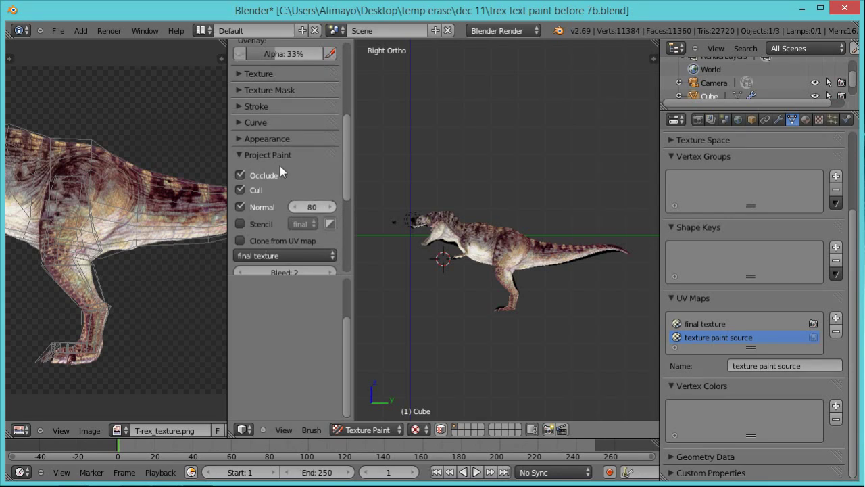
{"action": "left_click", "coordinate": [242, 240]}
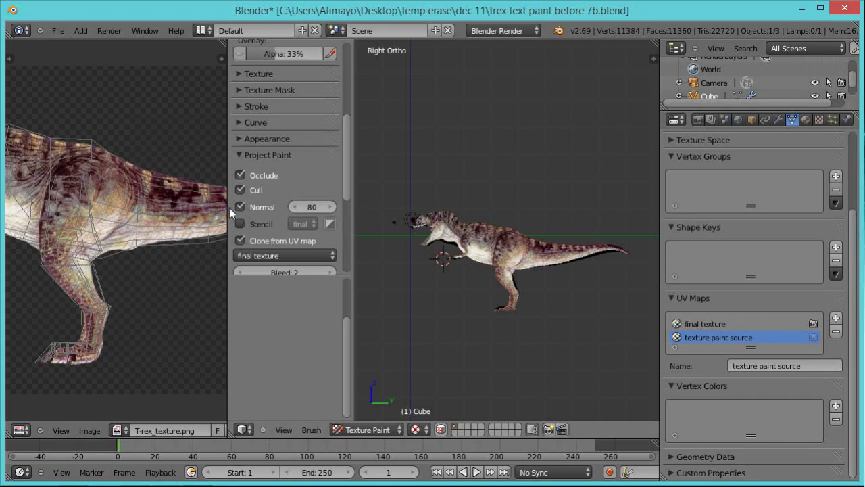
{"action": "left_click_drag", "start_coordinate": [228, 209], "coordinate": [201, 214]}
{"action": "left_click_drag", "start_coordinate": [318, 179], "coordinate": [319, 196]}
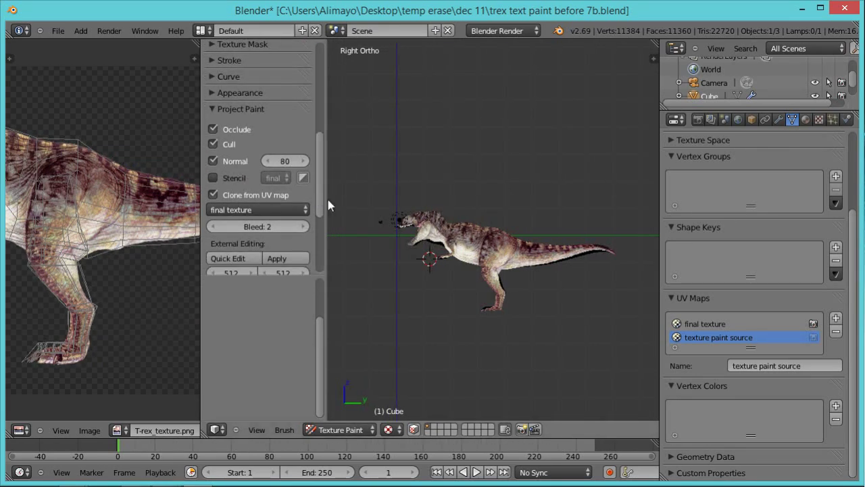
Set the clone source UV map to texture paint source and make final texture the active UV map.
{"action": "left_click", "coordinate": [285, 208]}
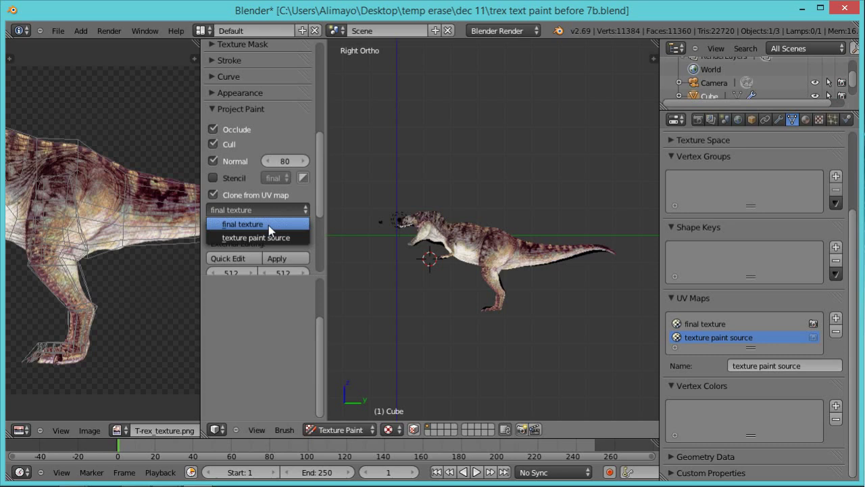
{"action": "left_click", "coordinate": [259, 238]}
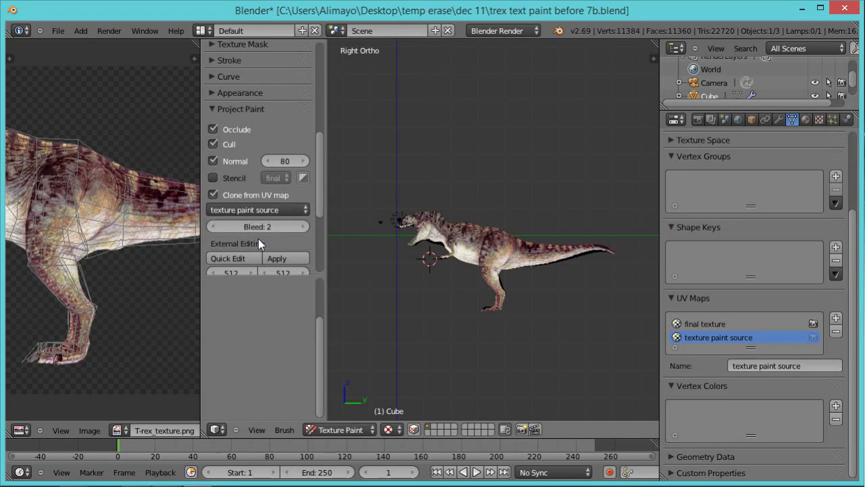
{"action": "left_click", "coordinate": [703, 324]}
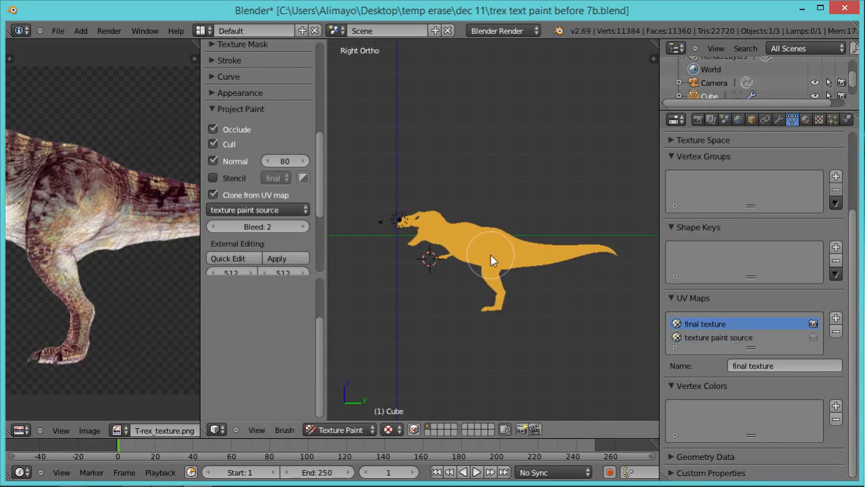
Clone-paint the source texture onto the T-rex's near side from the right view, covering the head, body, tail and hind leg.
{"action": "scroll", "coordinate": [497, 250], "scroll_direction": "up", "scroll_amount": 2}
{"action": "scroll", "coordinate": [501, 251], "scroll_direction": "down", "scroll_amount": 1}
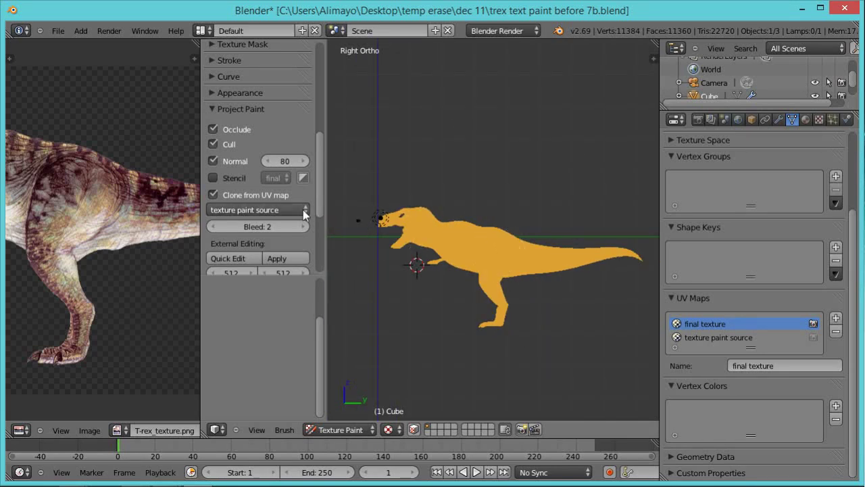
{"action": "left_click_drag", "start_coordinate": [328, 201], "coordinate": [249, 198]}
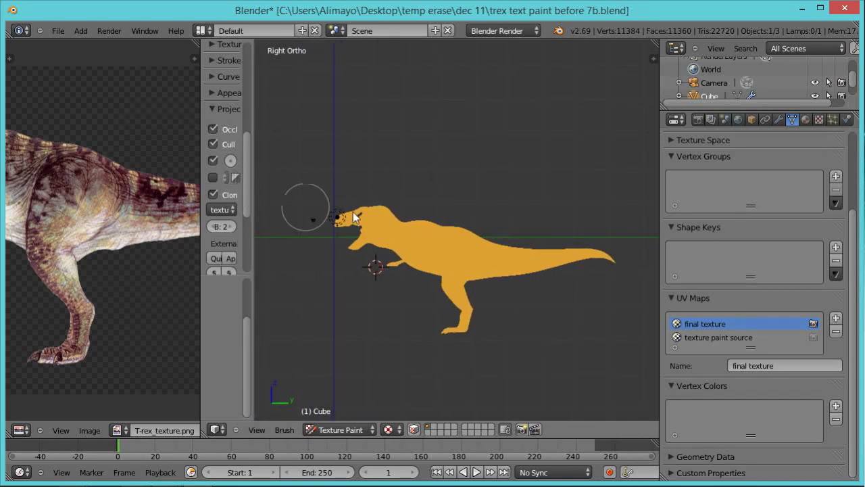
{"action": "scroll", "coordinate": [374, 215], "scroll_direction": "up", "scroll_amount": 1}
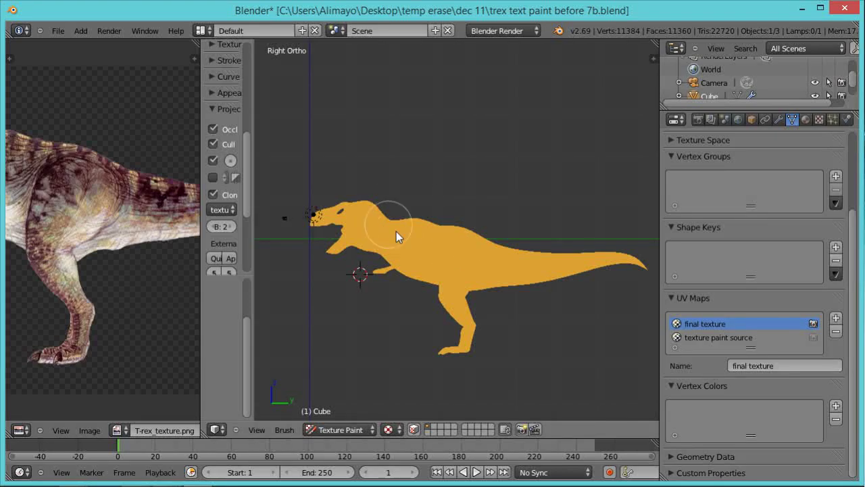
{"action": "mouse_move", "coordinate": [576, 284]}
{"action": "left_mouse_down"}
{"action": "mouse_move", "coordinate": [590, 267]}
{"action": "mouse_move", "coordinate": [507, 282]}
{"action": "mouse_move", "coordinate": [393, 240]}
{"action": "mouse_move", "coordinate": [525, 244]}
{"action": "mouse_move", "coordinate": [506, 264]}
{"action": "mouse_move", "coordinate": [358, 227]}
{"action": "mouse_move", "coordinate": [468, 238]}
{"action": "mouse_move", "coordinate": [308, 217]}
{"action": "mouse_move", "coordinate": [342, 200]}
{"action": "mouse_move", "coordinate": [359, 210]}
{"action": "mouse_move", "coordinate": [342, 252]}
{"action": "mouse_move", "coordinate": [356, 264]}
{"action": "mouse_move", "coordinate": [382, 228]}
{"action": "mouse_move", "coordinate": [336, 247]}
{"action": "mouse_move", "coordinate": [345, 189]}
{"action": "mouse_move", "coordinate": [341, 210]}
{"action": "mouse_move", "coordinate": [354, 229]}
{"action": "mouse_move", "coordinate": [417, 266]}
{"action": "mouse_move", "coordinate": [458, 238]}
{"action": "mouse_move", "coordinate": [443, 280]}
{"action": "mouse_move", "coordinate": [453, 307]}
{"action": "mouse_move", "coordinate": [482, 285]}
{"action": "mouse_move", "coordinate": [586, 276]}
{"action": "mouse_move", "coordinate": [619, 258]}
{"action": "mouse_move", "coordinate": [455, 274]}
{"action": "mouse_move", "coordinate": [443, 324]}
{"action": "mouse_move", "coordinate": [480, 311]}
{"action": "mouse_move", "coordinate": [460, 318]}
{"action": "mouse_move", "coordinate": [465, 270]}
{"action": "left_mouse_up"}
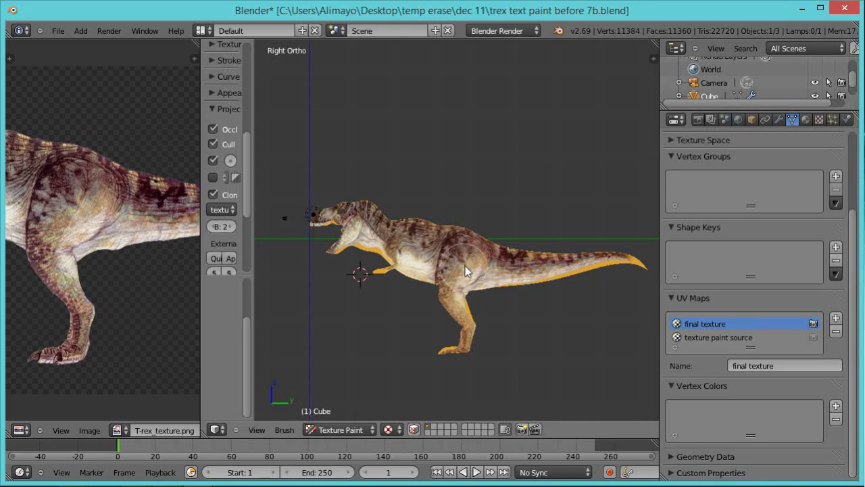
{"action": "mouse_move", "coordinate": [437, 313]}
{"action": "left_mouse_down"}
{"action": "mouse_move", "coordinate": [468, 310]}
{"action": "mouse_move", "coordinate": [475, 277]}
{"action": "mouse_move", "coordinate": [448, 343]}
{"action": "mouse_move", "coordinate": [397, 248]}
{"action": "mouse_move", "coordinate": [410, 257]}
{"action": "mouse_move", "coordinate": [387, 289]}
{"action": "mouse_move", "coordinate": [354, 210]}
{"action": "mouse_move", "coordinate": [331, 233]}
{"action": "mouse_move", "coordinate": [419, 235]}
{"action": "mouse_move", "coordinate": [370, 271]}
{"action": "mouse_move", "coordinate": [425, 238]}
{"action": "mouse_move", "coordinate": [421, 263]}
{"action": "mouse_move", "coordinate": [622, 284]}
{"action": "mouse_move", "coordinate": [514, 274]}
{"action": "left_mouse_up"}
Clone-paint the remaining uncovered parts of the back, hind leg, foot and head from rear and front angles.
{"action": "mouse_move", "coordinate": [602, 232]}
{"action": "middle_mouse_down"}
{"action": "mouse_move", "coordinate": [520, 338]}
{"action": "mouse_move", "coordinate": [414, 341]}
{"action": "mouse_move", "coordinate": [470, 271]}
{"action": "mouse_move", "coordinate": [496, 310]}
{"action": "middle_mouse_up"}
{"action": "mouse_move", "coordinate": [409, 281]}
{"action": "left_mouse_down"}
{"action": "mouse_move", "coordinate": [489, 366]}
{"action": "mouse_move", "coordinate": [422, 310]}
{"action": "mouse_move", "coordinate": [381, 251]}
{"action": "mouse_move", "coordinate": [391, 283]}
{"action": "mouse_move", "coordinate": [337, 219]}
{"action": "mouse_move", "coordinate": [324, 223]}
{"action": "mouse_move", "coordinate": [309, 208]}
{"action": "left_mouse_up"}
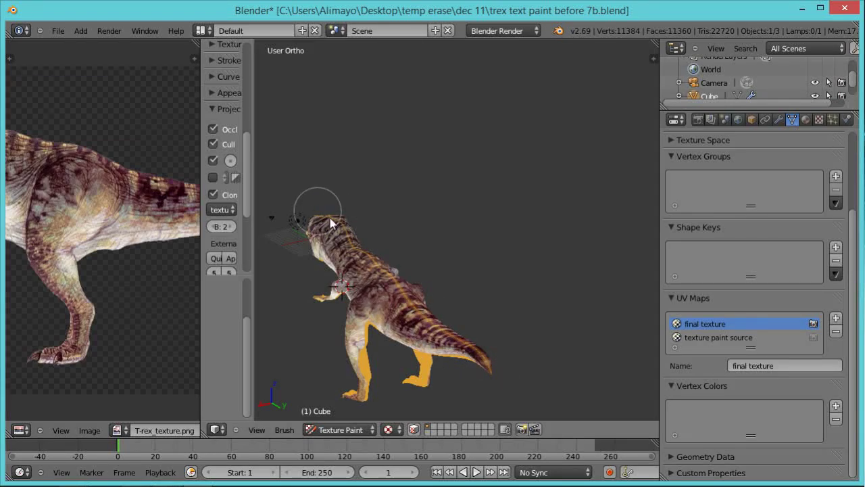
{"action": "mouse_move", "coordinate": [365, 372]}
{"action": "left_mouse_down"}
{"action": "mouse_move", "coordinate": [355, 335]}
{"action": "mouse_move", "coordinate": [402, 371]}
{"action": "left_mouse_up"}
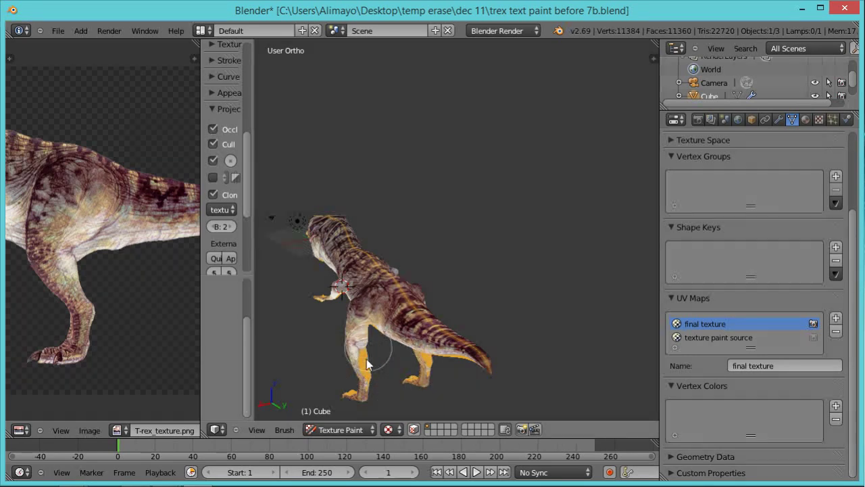
{"action": "middle_click_drag", "start_coordinate": [392, 361], "coordinate": [463, 349]}
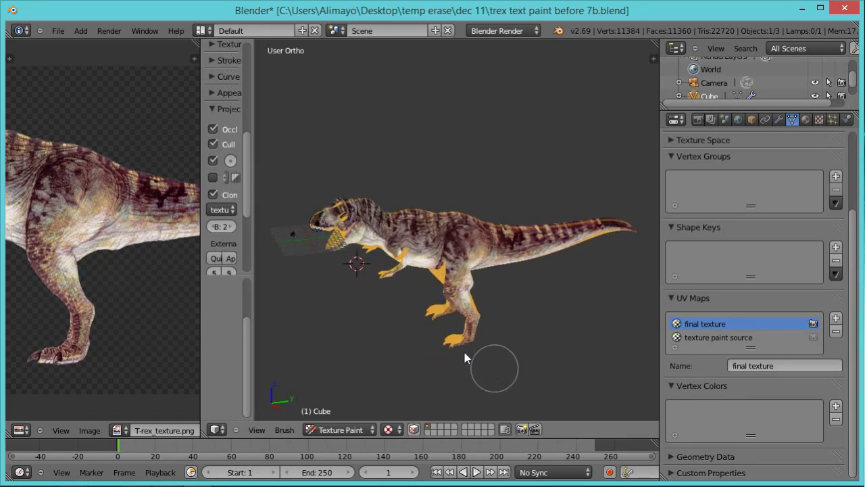
{"action": "mouse_move", "coordinate": [457, 342]}
{"action": "left_mouse_down"}
{"action": "mouse_move", "coordinate": [473, 308]}
{"action": "mouse_move", "coordinate": [443, 294]}
{"action": "mouse_move", "coordinate": [444, 264]}
{"action": "mouse_move", "coordinate": [421, 280]}
{"action": "mouse_move", "coordinate": [397, 273]}
{"action": "mouse_move", "coordinate": [408, 256]}
{"action": "mouse_move", "coordinate": [397, 253]}
{"action": "mouse_move", "coordinate": [381, 277]}
{"action": "mouse_move", "coordinate": [372, 248]}
{"action": "mouse_move", "coordinate": [377, 254]}
{"action": "mouse_move", "coordinate": [357, 244]}
{"action": "mouse_move", "coordinate": [355, 229]}
{"action": "mouse_move", "coordinate": [337, 250]}
{"action": "mouse_move", "coordinate": [352, 217]}
{"action": "mouse_move", "coordinate": [329, 218]}
{"action": "mouse_move", "coordinate": [370, 202]}
{"action": "left_mouse_up"}
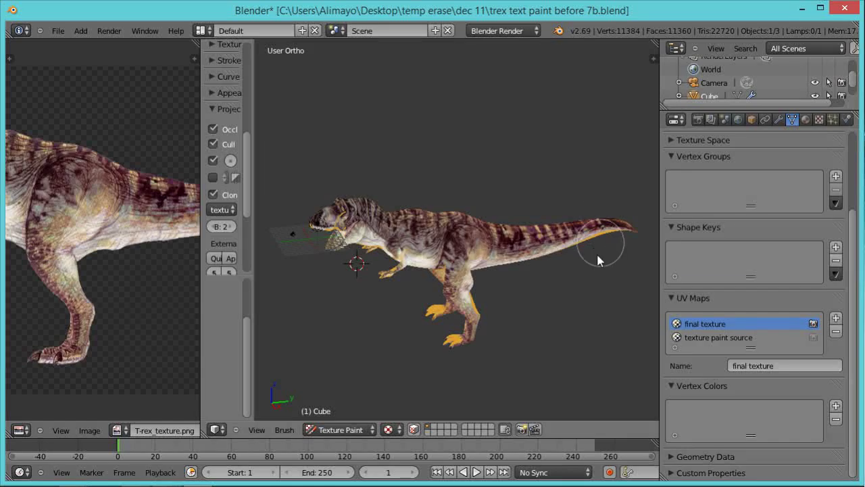
Enlarge the 3D view, widen the painting tool settings and turn off Clone from UV map.
{"action": "scroll", "coordinate": [598, 260], "scroll_direction": "up", "scroll_amount": 2}
{"action": "scroll", "coordinate": [525, 286], "scroll_direction": "up", "scroll_amount": 2}
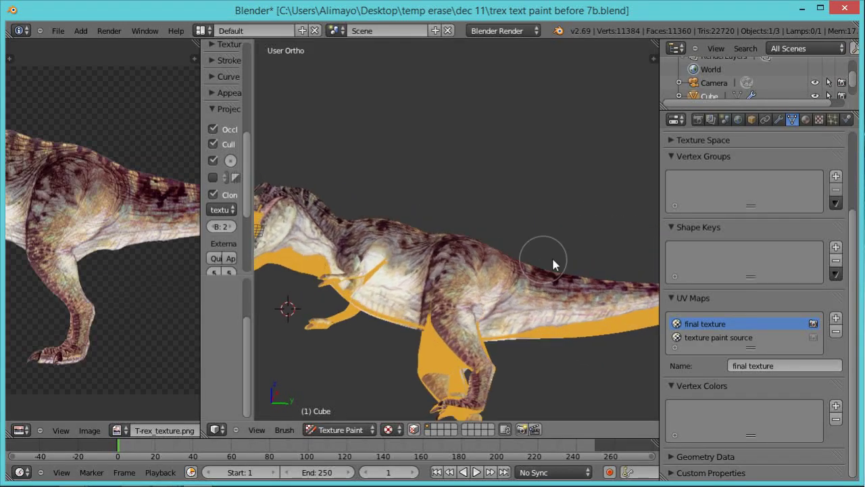
{"action": "scroll", "coordinate": [553, 264], "scroll_direction": "up", "scroll_amount": 1}
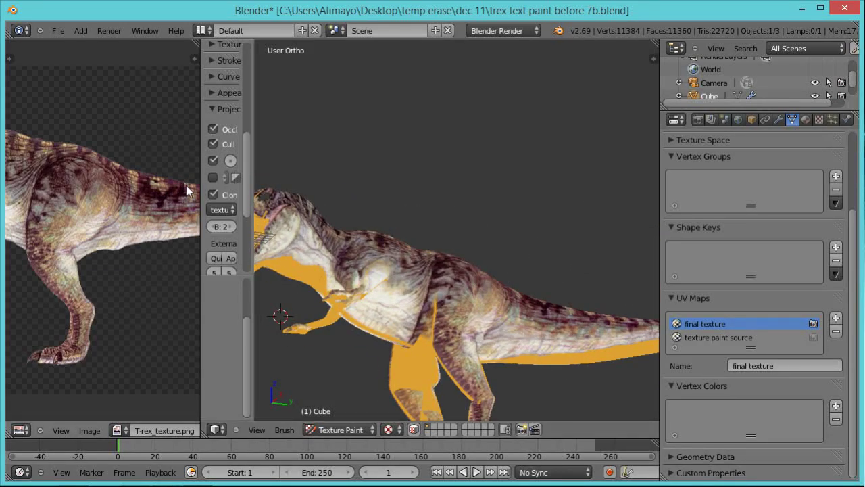
{"action": "left_click_drag", "start_coordinate": [201, 182], "coordinate": [194, 184]}
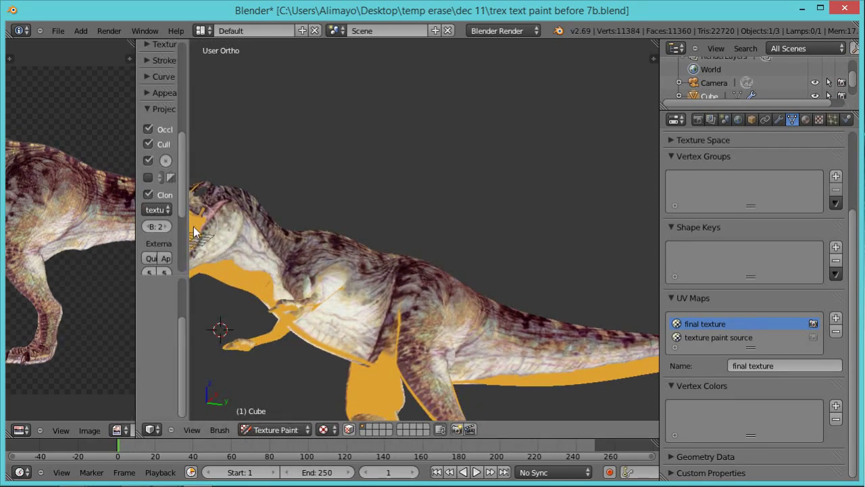
{"action": "scroll", "coordinate": [184, 233], "scroll_direction": "down", "scroll_amount": 5}
{"action": "mouse_move", "coordinate": [189, 233]}
{"action": "left_mouse_down"}
{"action": "mouse_move", "coordinate": [249, 203]}
{"action": "mouse_move", "coordinate": [266, 134]}
{"action": "left_mouse_up"}
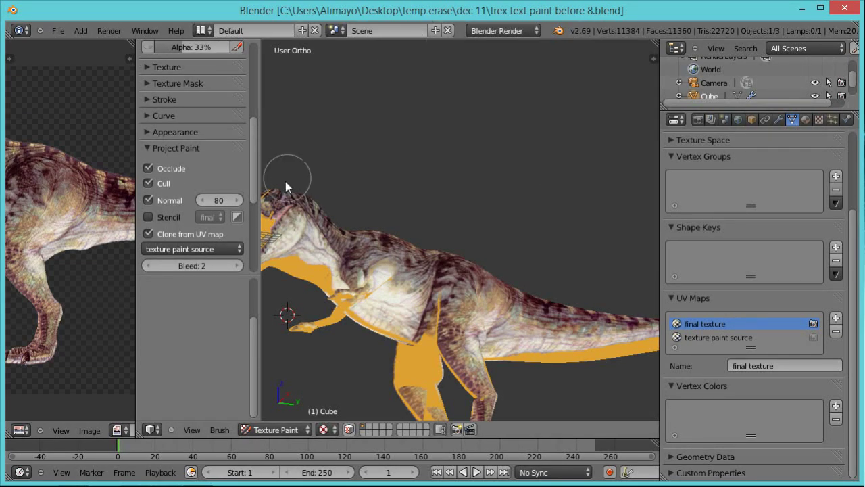
{"action": "left_click", "coordinate": [149, 234]}
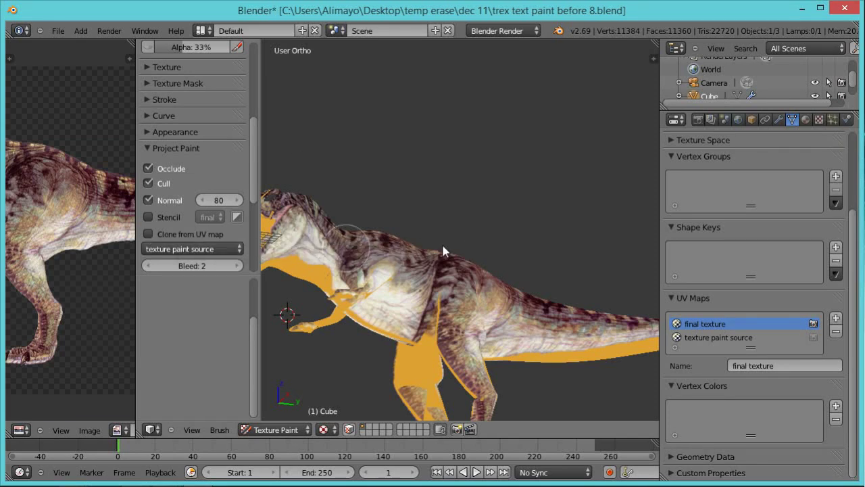
Adjust the Clone brush radius to slightly smaller for retouching the T-rex's underside.
{"action": "mouse_move", "coordinate": [440, 257]}
{"action": "middle_mouse_down"}
{"action": "mouse_move", "coordinate": [402, 315]}
{"action": "mouse_move", "coordinate": [497, 230]}
{"action": "middle_mouse_up"}
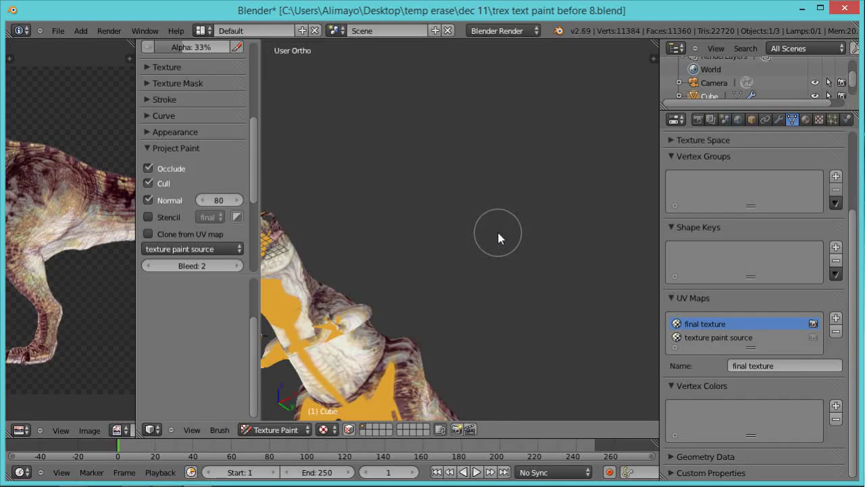
{"action": "middle_click_drag", "start_coordinate": [382, 284], "coordinate": [509, 186]}
{"action": "scroll", "coordinate": [509, 186], "scroll_direction": "up", "scroll_amount": 3}
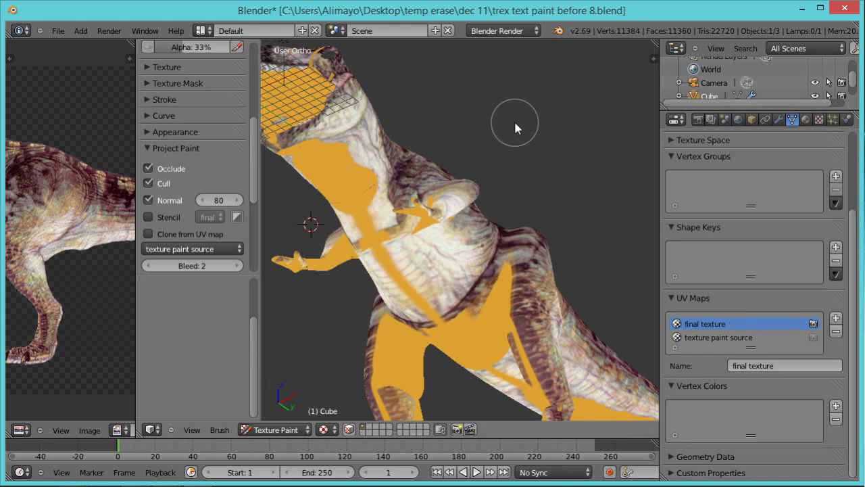
{"action": "key", "text": "f"}
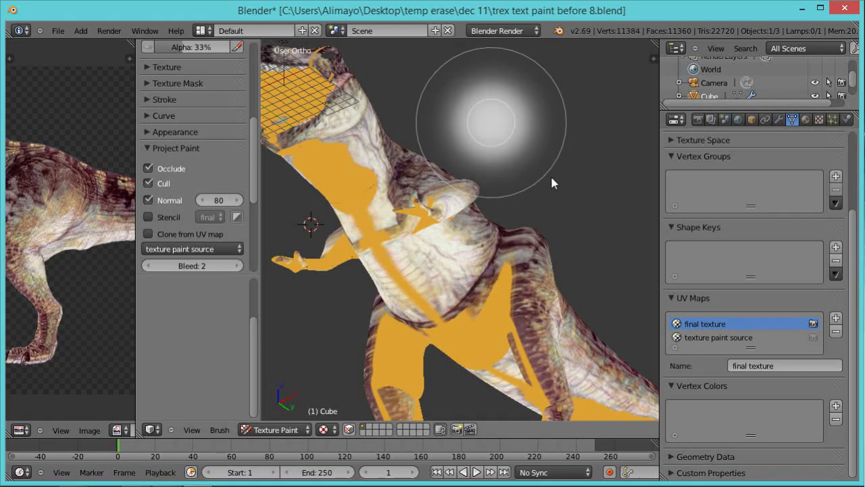
{"action": "left_click", "coordinate": [551, 174]}
{"action": "key", "text": "f"}
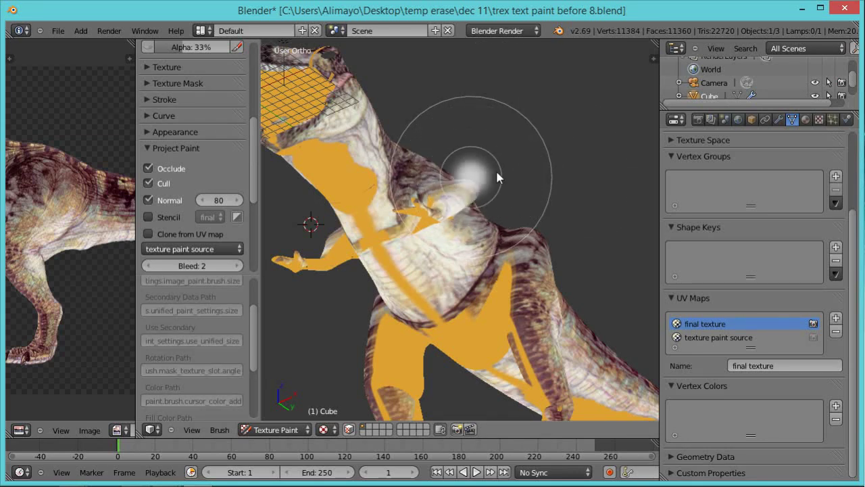
{"action": "left_click", "coordinate": [497, 172]}
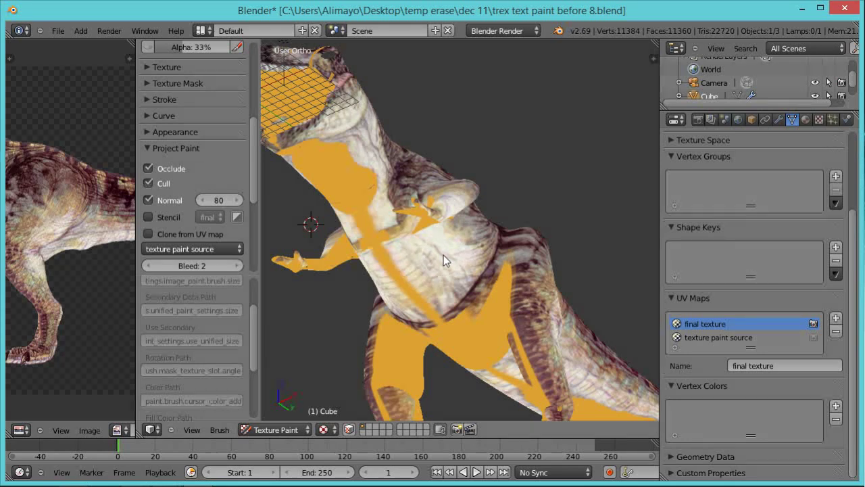
Set the clone source on the pale belly and paint over the orange areas of the belly, chest, neck and upper arm.
{"action": "left_click", "coordinate": [443, 255]}
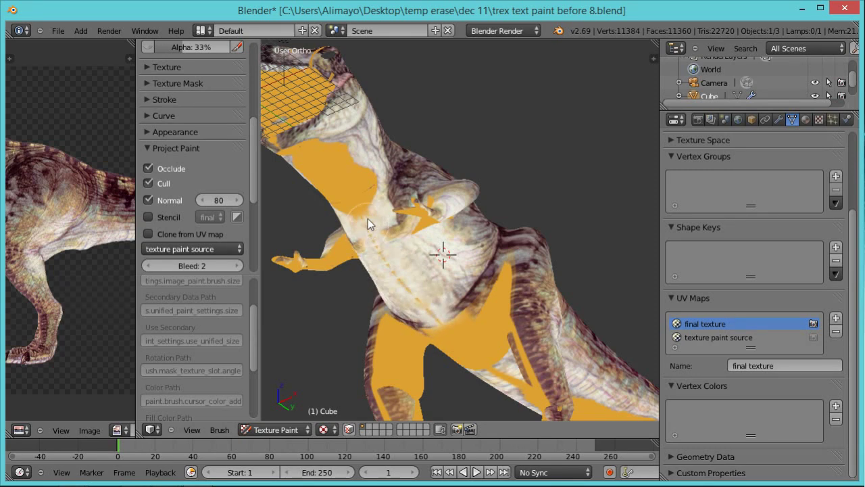
{"action": "mouse_move", "coordinate": [368, 202]}
{"action": "left_mouse_down"}
{"action": "mouse_move", "coordinate": [349, 172]}
{"action": "mouse_move", "coordinate": [339, 180]}
{"action": "mouse_move", "coordinate": [349, 192]}
{"action": "mouse_move", "coordinate": [347, 167]}
{"action": "mouse_move", "coordinate": [305, 155]}
{"action": "mouse_move", "coordinate": [355, 159]}
{"action": "mouse_move", "coordinate": [350, 194]}
{"action": "left_mouse_up"}
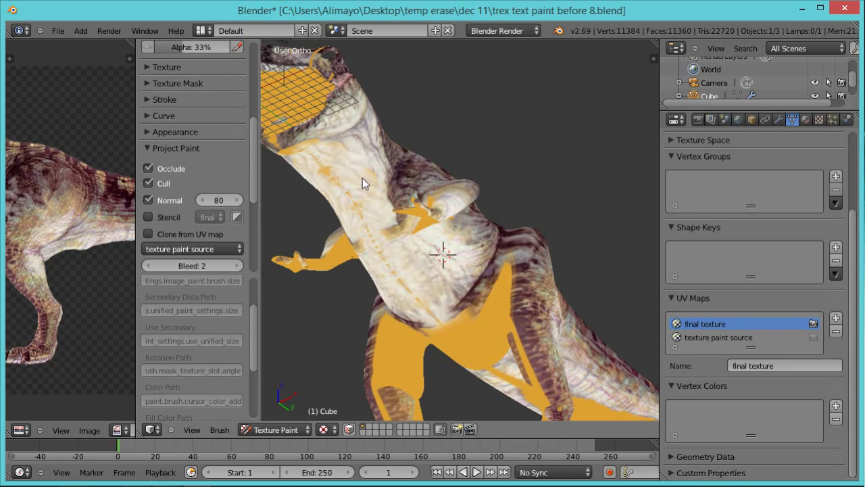
{"action": "mouse_move", "coordinate": [344, 254]}
{"action": "left_mouse_down"}
{"action": "mouse_move", "coordinate": [326, 255]}
{"action": "mouse_move", "coordinate": [356, 238]}
{"action": "mouse_move", "coordinate": [341, 189]}
{"action": "mouse_move", "coordinate": [403, 282]}
{"action": "left_mouse_up"}
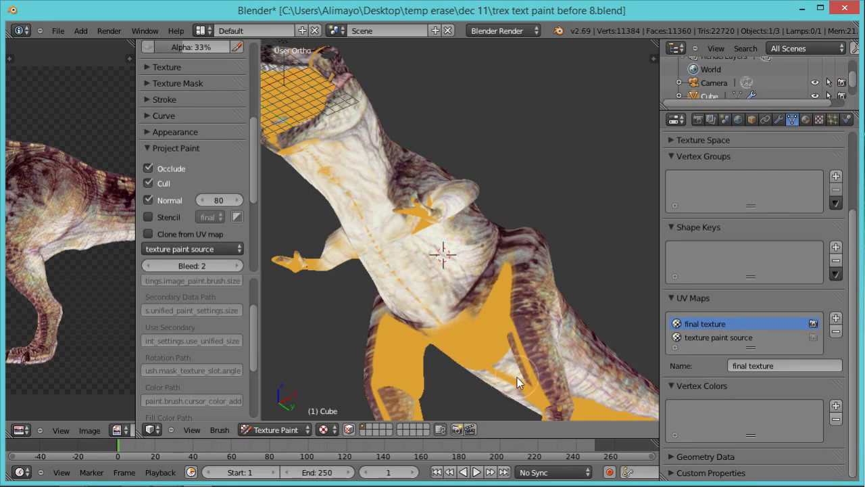
Set the clone source on the underside of the tail base and paint over the orange areas there and between the hind legs.
{"action": "middle_click_drag", "start_coordinate": [517, 377], "coordinate": [514, 311]}
{"action": "scroll", "coordinate": [514, 311], "scroll_direction": "down", "scroll_amount": 4}
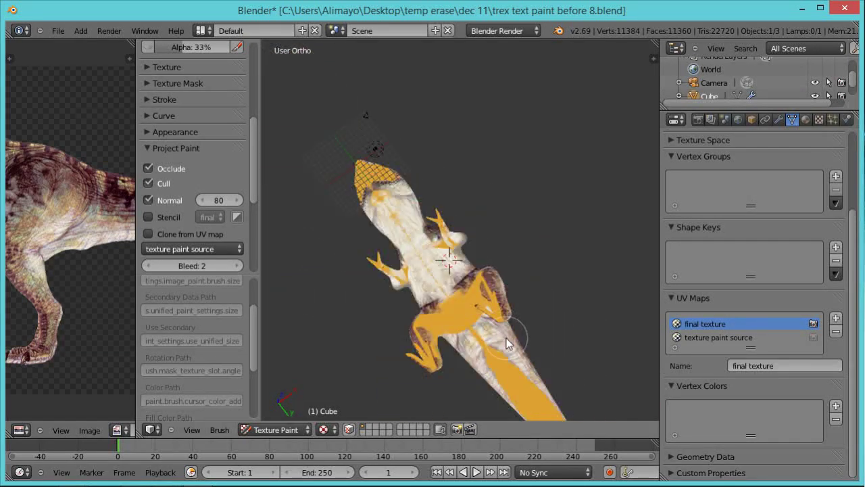
{"action": "scroll", "coordinate": [499, 345], "scroll_direction": "up", "scroll_amount": 5}
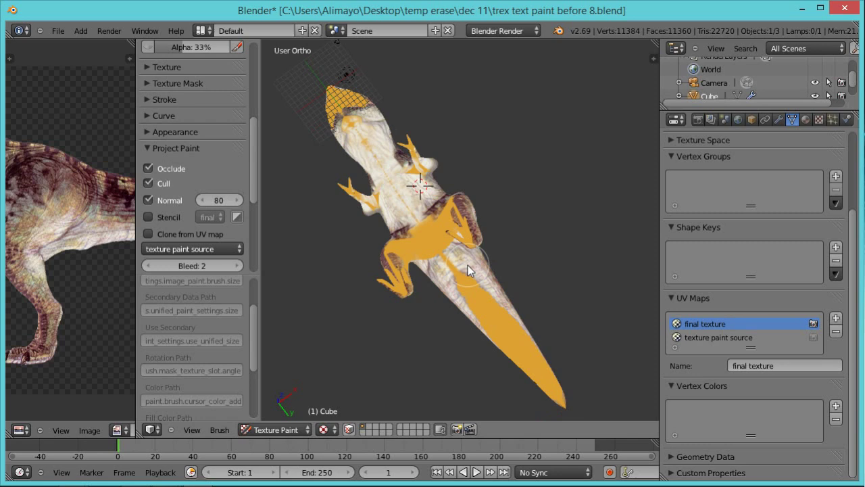
{"action": "left_click", "coordinate": [482, 331], "text": "ctrl"}
{"action": "mouse_move", "coordinate": [455, 338]}
{"action": "left_mouse_down"}
{"action": "mouse_move", "coordinate": [449, 348]}
{"action": "mouse_move", "coordinate": [422, 316]}
{"action": "left_mouse_up"}
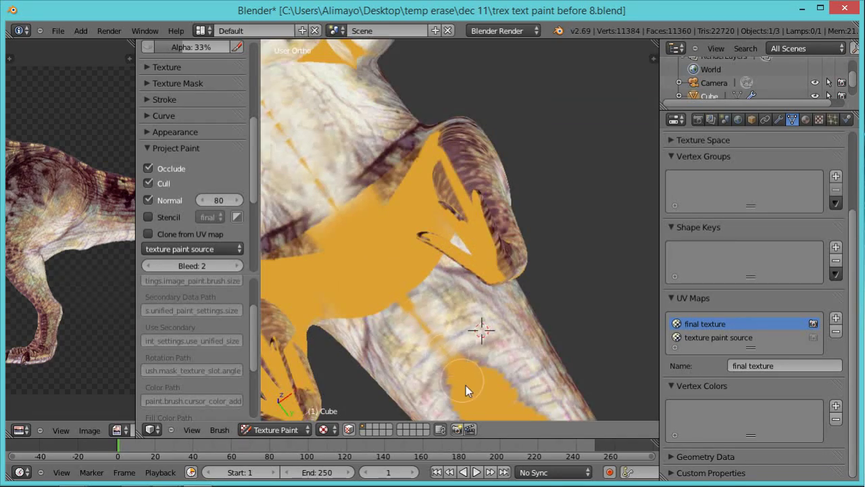
{"action": "mouse_move", "coordinate": [469, 375]}
{"action": "left_mouse_down"}
{"action": "mouse_move", "coordinate": [507, 387]}
{"action": "mouse_move", "coordinate": [496, 406]}
{"action": "mouse_move", "coordinate": [505, 376]}
{"action": "left_mouse_up"}
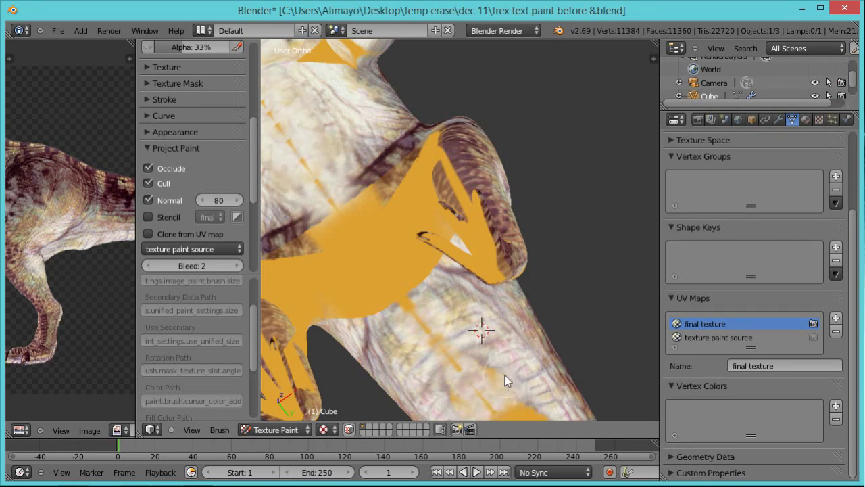
{"action": "mouse_move", "coordinate": [402, 289]}
{"action": "left_mouse_down"}
{"action": "mouse_move", "coordinate": [372, 231]}
{"action": "mouse_move", "coordinate": [350, 226]}
{"action": "mouse_move", "coordinate": [347, 243]}
{"action": "mouse_move", "coordinate": [397, 231]}
{"action": "mouse_move", "coordinate": [413, 269]}
{"action": "mouse_move", "coordinate": [410, 198]}
{"action": "mouse_move", "coordinate": [374, 194]}
{"action": "mouse_move", "coordinate": [401, 255]}
{"action": "mouse_move", "coordinate": [402, 291]}
{"action": "mouse_move", "coordinate": [416, 306]}
{"action": "left_mouse_up"}
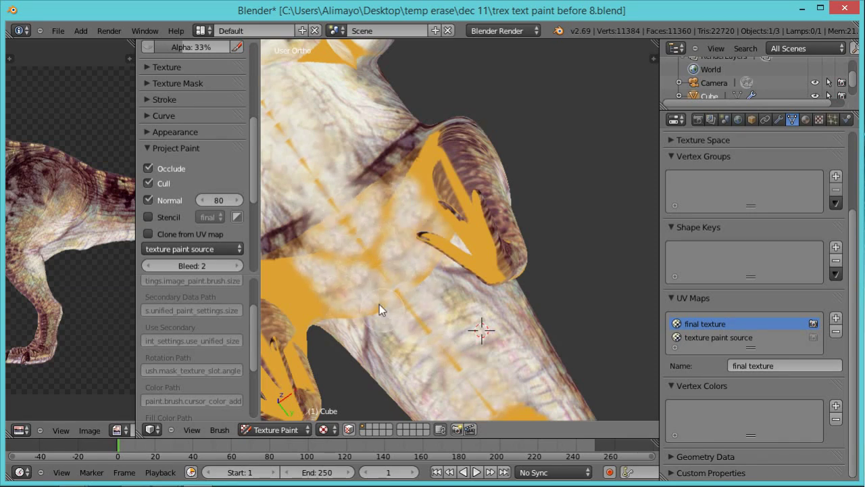
Set the clone source on the lower chest and retouch the skin between the arms.
{"action": "scroll", "coordinate": [380, 302], "scroll_direction": "down", "scroll_amount": 1}
{"action": "scroll", "coordinate": [381, 203], "scroll_direction": "down", "scroll_amount": 1}
{"action": "left_click", "coordinate": [381, 159], "text": "ctrl"}
{"action": "mouse_move", "coordinate": [380, 159]}
{"action": "left_mouse_down"}
{"action": "mouse_move", "coordinate": [399, 132]}
{"action": "mouse_move", "coordinate": [386, 136]}
{"action": "left_mouse_up"}
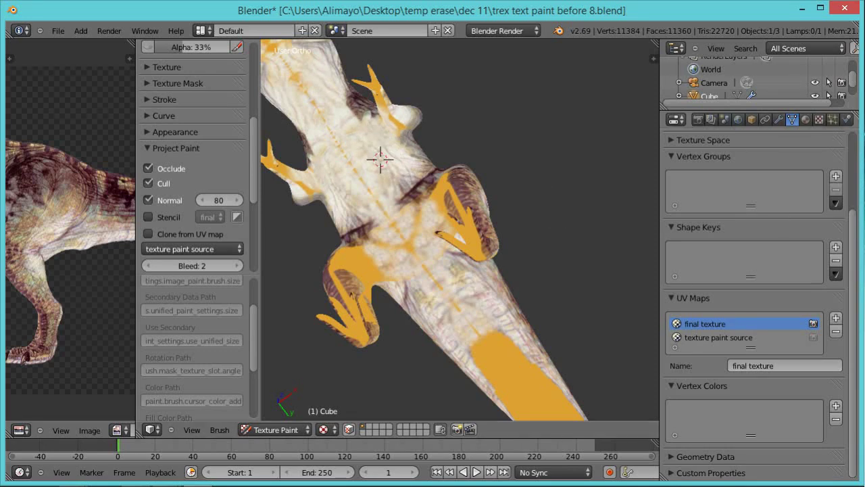
Save the scene as a new incremented file named trex text paint before 9.blend.
{"action": "key", "text": "ctrl+shift+s"}
{"action": "key", "text": "KP_Add"}
{"action": "key", "text": "Return"}
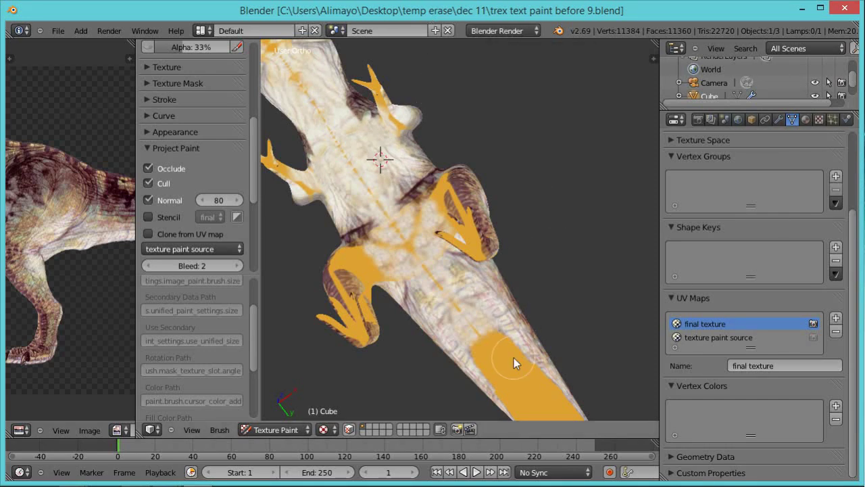
Clone skin from the tail's underside over the orange strip down to the tail tip and blend the area between the hind legs.
{"action": "left_click", "coordinate": [483, 310], "text": "ctrl"}
{"action": "mouse_move", "coordinate": [486, 351]}
{"action": "left_mouse_down"}
{"action": "mouse_move", "coordinate": [513, 344]}
{"action": "mouse_move", "coordinate": [524, 379]}
{"action": "left_mouse_up"}
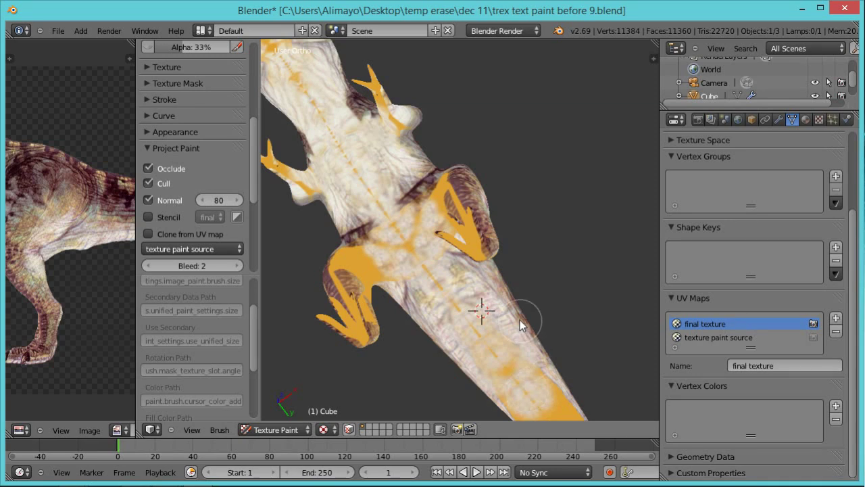
{"action": "scroll", "coordinate": [524, 332], "scroll_direction": "down", "scroll_amount": 3}
{"action": "left_click_drag", "start_coordinate": [502, 322], "coordinate": [479, 293]}
{"action": "mouse_move", "coordinate": [523, 355]}
{"action": "left_mouse_down"}
{"action": "mouse_move", "coordinate": [562, 400]}
{"action": "mouse_move", "coordinate": [515, 332]}
{"action": "mouse_move", "coordinate": [508, 351]}
{"action": "mouse_move", "coordinate": [553, 367]}
{"action": "mouse_move", "coordinate": [534, 342]}
{"action": "mouse_move", "coordinate": [500, 294]}
{"action": "left_mouse_up"}
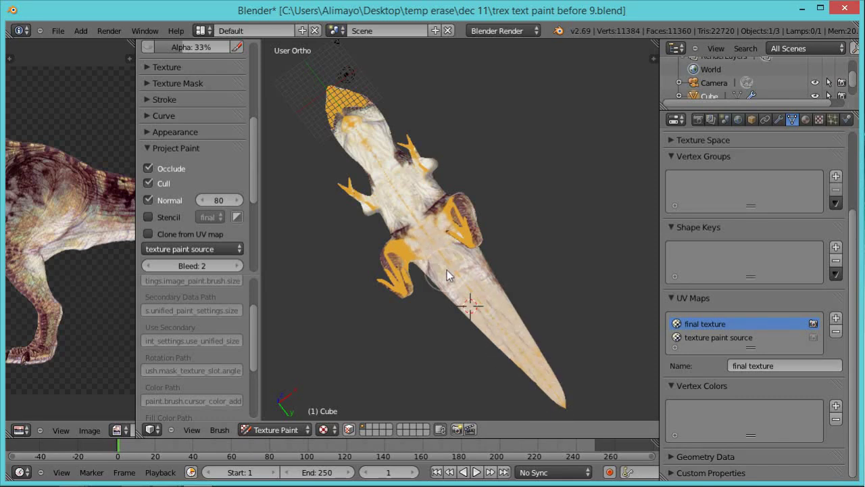
Set the clone source on the dark striped outer thigh and paint over the orange strips at the front of both thighs.
{"action": "scroll", "coordinate": [417, 231], "scroll_direction": "up", "scroll_amount": 3}
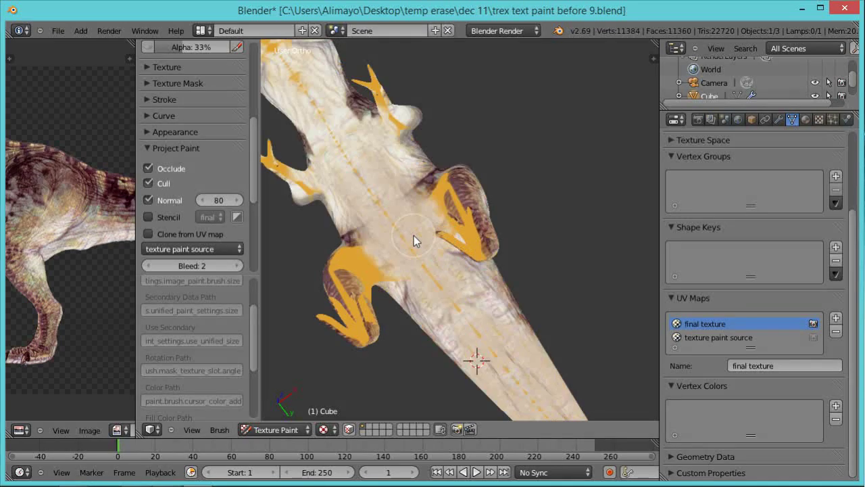
{"action": "left_click", "coordinate": [416, 256], "text": "ctrl"}
{"action": "middle_click_drag", "start_coordinate": [402, 249], "coordinate": [409, 233]}
{"action": "middle_click_drag", "start_coordinate": [387, 274], "coordinate": [412, 295]}
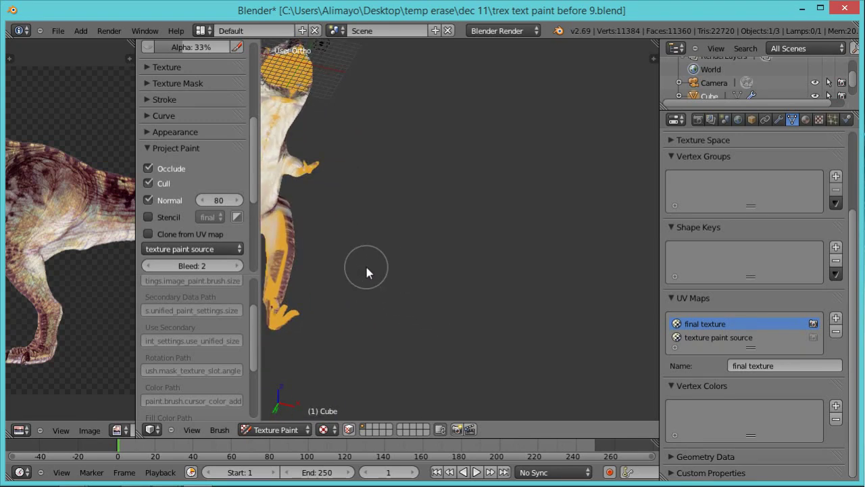
{"action": "middle_click_drag", "start_coordinate": [366, 272], "coordinate": [579, 290]}
{"action": "scroll", "coordinate": [578, 281], "scroll_direction": "up", "scroll_amount": 6}
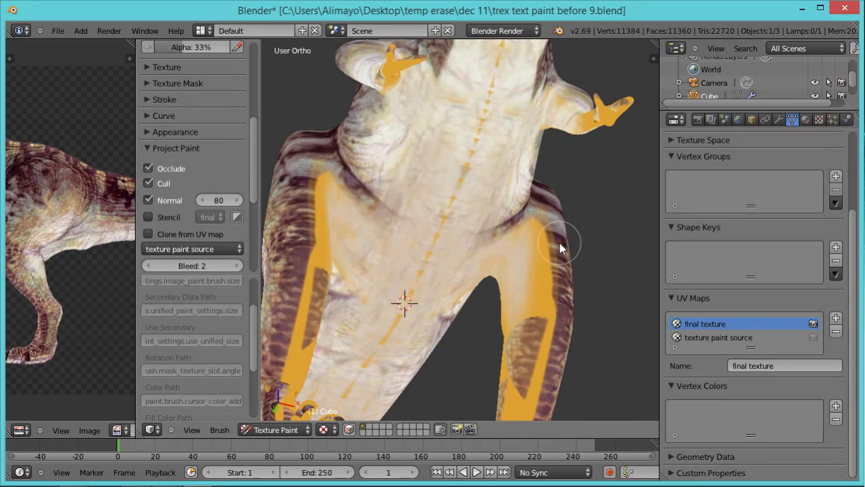
{"action": "mouse_move", "coordinate": [560, 248]}
{"action": "left_mouse_down"}
{"action": "mouse_move", "coordinate": [538, 243]}
{"action": "mouse_move", "coordinate": [565, 245]}
{"action": "left_mouse_up"}
{"action": "left_click", "coordinate": [561, 240], "text": "ctrl"}
{"action": "mouse_move", "coordinate": [529, 265]}
{"action": "left_mouse_down"}
{"action": "mouse_move", "coordinate": [533, 274]}
{"action": "mouse_move", "coordinate": [546, 251]}
{"action": "mouse_move", "coordinate": [547, 308]}
{"action": "mouse_move", "coordinate": [551, 248]}
{"action": "mouse_move", "coordinate": [541, 289]}
{"action": "mouse_move", "coordinate": [551, 334]}
{"action": "mouse_move", "coordinate": [546, 356]}
{"action": "mouse_move", "coordinate": [551, 324]}
{"action": "mouse_move", "coordinate": [541, 311]}
{"action": "left_mouse_up"}
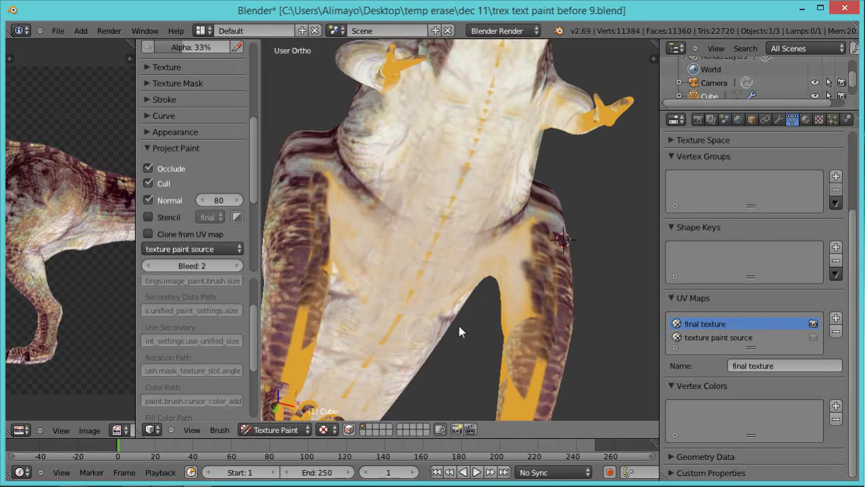
Set the clone source on the other hind leg's dark skin and cover the remaining orange on both legs down to the ankles.
{"action": "mouse_move", "coordinate": [302, 302]}
{"action": "left_mouse_down"}
{"action": "mouse_move", "coordinate": [314, 279]}
{"action": "mouse_move", "coordinate": [303, 251]}
{"action": "left_mouse_up"}
{"action": "left_click", "coordinate": [302, 252], "text": "ctrl"}
{"action": "mouse_move", "coordinate": [309, 299]}
{"action": "left_mouse_down"}
{"action": "mouse_move", "coordinate": [295, 374]}
{"action": "mouse_move", "coordinate": [302, 324]}
{"action": "mouse_move", "coordinate": [299, 362]}
{"action": "mouse_move", "coordinate": [424, 378]}
{"action": "mouse_move", "coordinate": [484, 369]}
{"action": "mouse_move", "coordinate": [506, 350]}
{"action": "mouse_move", "coordinate": [536, 241]}
{"action": "mouse_move", "coordinate": [550, 330]}
{"action": "mouse_move", "coordinate": [531, 356]}
{"action": "mouse_move", "coordinate": [563, 283]}
{"action": "mouse_move", "coordinate": [549, 258]}
{"action": "mouse_move", "coordinate": [555, 309]}
{"action": "left_mouse_up"}
{"action": "middle_click_drag", "start_coordinate": [554, 309], "coordinate": [541, 363]}
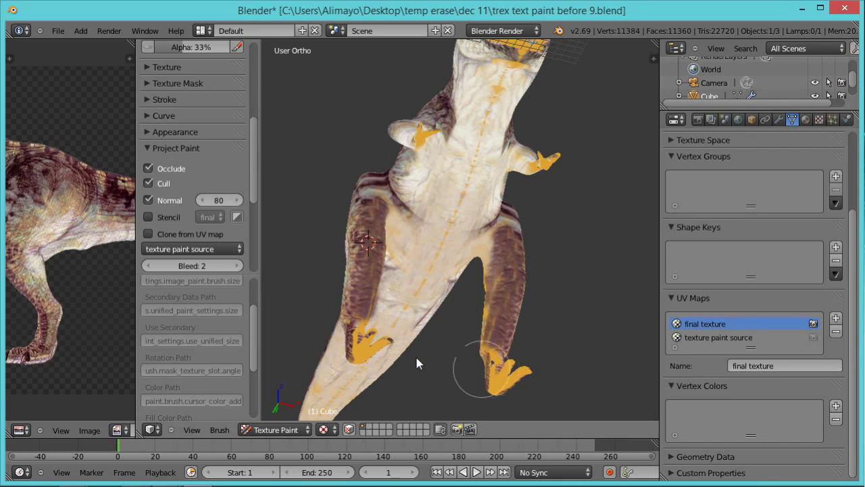
Clone dark skin from the shin over the orange areas on both feet and the edges of both lower legs.
{"action": "mouse_move", "coordinate": [362, 349]}
{"action": "left_mouse_down"}
{"action": "mouse_move", "coordinate": [365, 338]}
{"action": "mouse_move", "coordinate": [515, 374]}
{"action": "mouse_move", "coordinate": [498, 356]}
{"action": "mouse_move", "coordinate": [491, 319]}
{"action": "mouse_move", "coordinate": [514, 278]}
{"action": "mouse_move", "coordinate": [512, 241]}
{"action": "mouse_move", "coordinate": [521, 247]}
{"action": "left_mouse_up"}
{"action": "mouse_move", "coordinate": [586, 305]}
{"action": "middle_mouse_down"}
{"action": "mouse_move", "coordinate": [563, 347]}
{"action": "mouse_move", "coordinate": [498, 342]}
{"action": "mouse_move", "coordinate": [589, 332]}
{"action": "middle_mouse_up"}
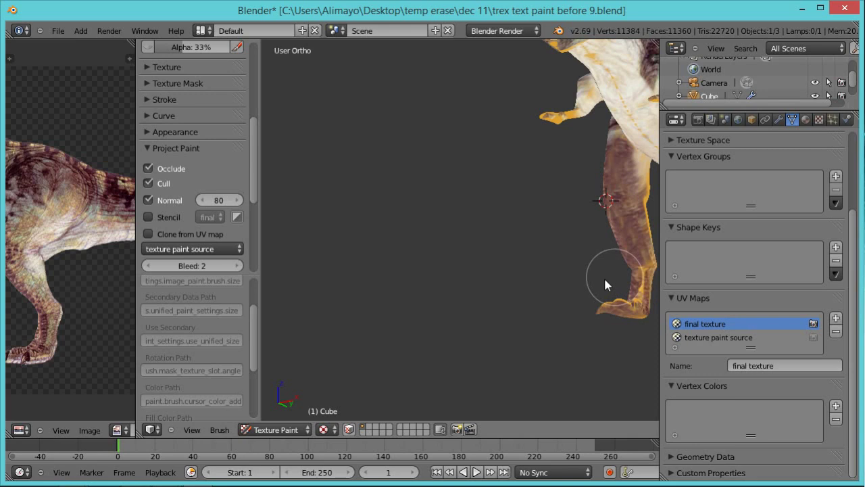
{"action": "middle_click_drag", "start_coordinate": [605, 284], "coordinate": [345, 294]}
{"action": "left_click", "coordinate": [419, 247], "text": "ctrl"}
{"action": "mouse_move", "coordinate": [419, 297]}
{"action": "left_mouse_down"}
{"action": "mouse_move", "coordinate": [393, 309]}
{"action": "mouse_move", "coordinate": [419, 312]}
{"action": "mouse_move", "coordinate": [440, 257]}
{"action": "mouse_move", "coordinate": [430, 210]}
{"action": "left_mouse_up"}
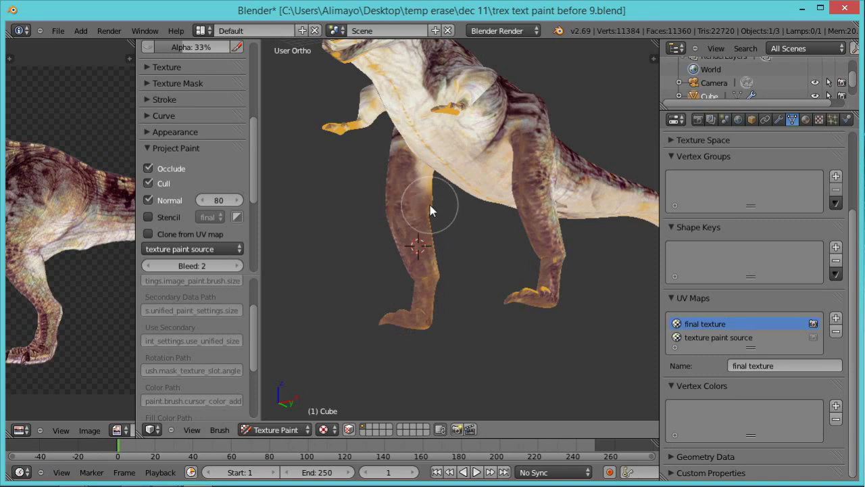
{"action": "mouse_move", "coordinate": [541, 308]}
{"action": "left_mouse_down"}
{"action": "mouse_move", "coordinate": [542, 287]}
{"action": "mouse_move", "coordinate": [552, 250]}
{"action": "left_mouse_up"}
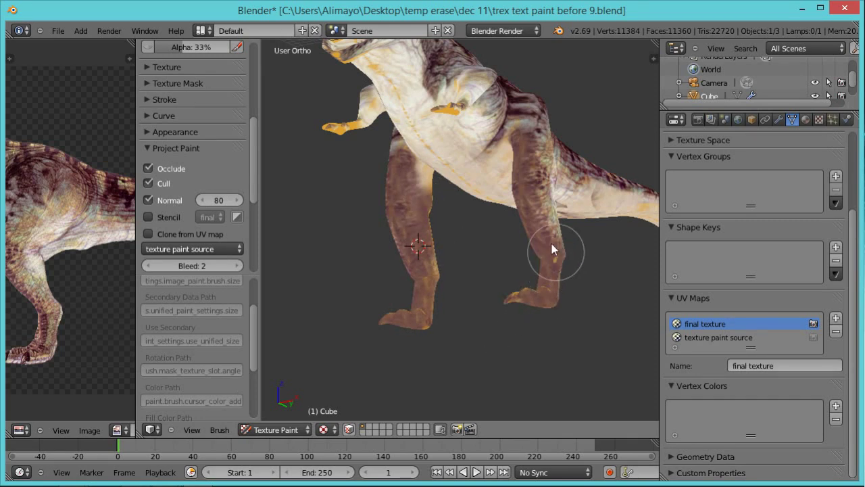
Set the clone source on the pale chest and paint over the orange hands and forearms.
{"action": "left_click", "coordinate": [409, 105], "text": "ctrl"}
{"action": "mouse_move", "coordinate": [443, 110]}
{"action": "left_mouse_down"}
{"action": "mouse_move", "coordinate": [451, 112]}
{"action": "mouse_move", "coordinate": [342, 130]}
{"action": "left_mouse_up"}
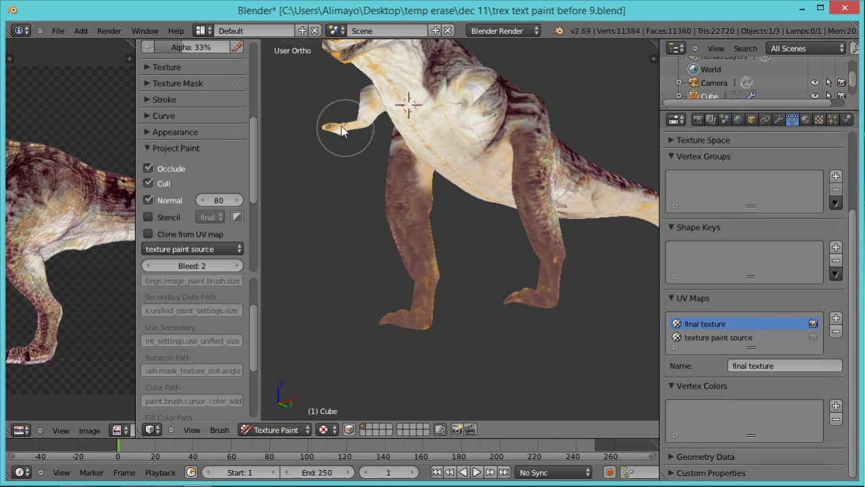
Set the clone source on pale leg skin and paint over the orange patches on the backs and inner sides of both hind legs.
{"action": "scroll", "coordinate": [486, 135], "scroll_direction": "down", "scroll_amount": 3}
{"action": "mouse_move", "coordinate": [548, 172]}
{"action": "middle_mouse_down"}
{"action": "mouse_move", "coordinate": [482, 233]}
{"action": "mouse_move", "coordinate": [440, 222]}
{"action": "mouse_move", "coordinate": [353, 236]}
{"action": "middle_mouse_up"}
{"action": "scroll", "coordinate": [417, 181], "scroll_direction": "up", "scroll_amount": 2}
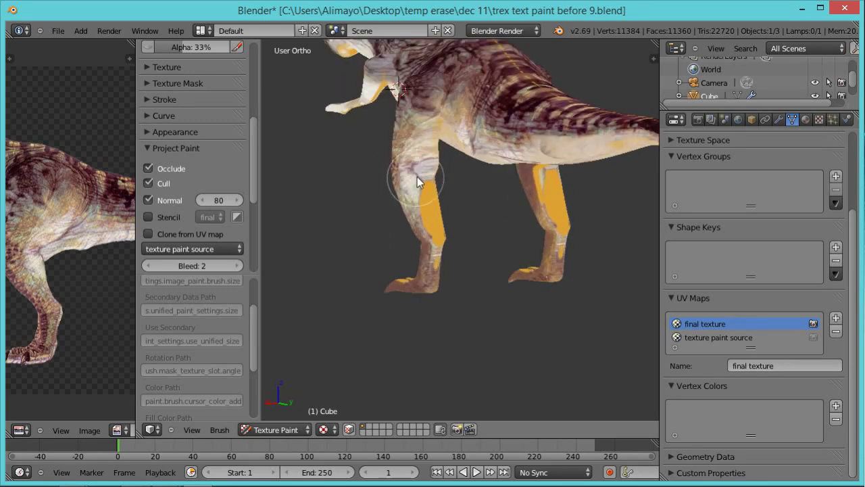
{"action": "scroll", "coordinate": [417, 176], "scroll_direction": "up", "scroll_amount": 3}
{"action": "left_click", "coordinate": [388, 95], "text": "ctrl"}
{"action": "mouse_move", "coordinate": [399, 177]}
{"action": "left_mouse_down"}
{"action": "mouse_move", "coordinate": [402, 159]}
{"action": "mouse_move", "coordinate": [413, 244]}
{"action": "mouse_move", "coordinate": [425, 241]}
{"action": "mouse_move", "coordinate": [408, 148]}
{"action": "mouse_move", "coordinate": [419, 216]}
{"action": "mouse_move", "coordinate": [416, 304]}
{"action": "left_mouse_up"}
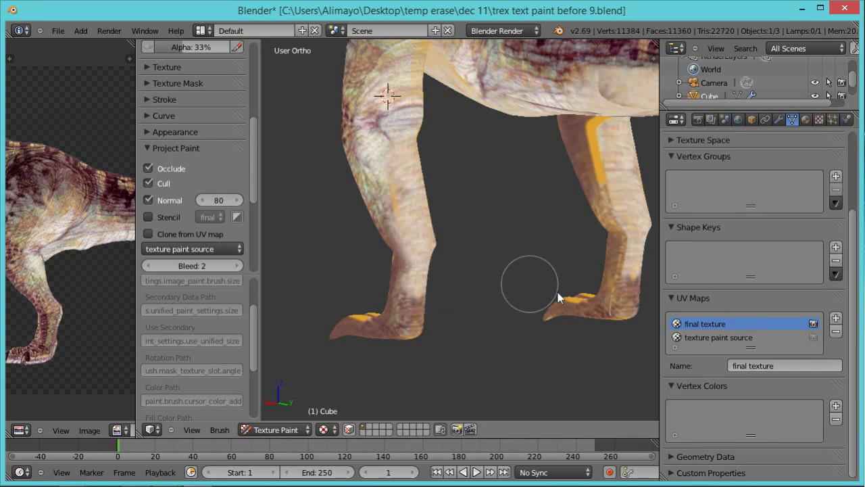
{"action": "left_click", "coordinate": [622, 156], "text": "ctrl"}
{"action": "mouse_move", "coordinate": [618, 155]}
{"action": "left_mouse_down"}
{"action": "mouse_move", "coordinate": [592, 131]}
{"action": "mouse_move", "coordinate": [601, 175]}
{"action": "left_mouse_up"}
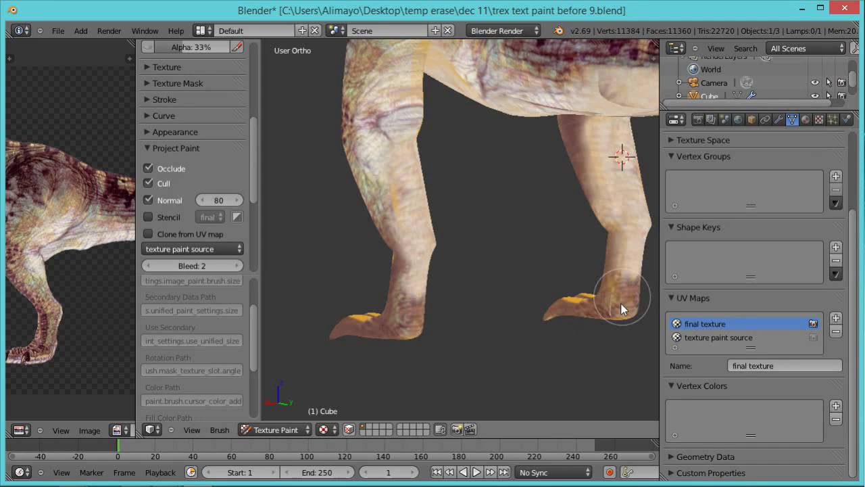
Set the clone source on the brown foot skin and paint over the orange toes of both feet.
{"action": "left_click", "coordinate": [379, 326], "text": "ctrl"}
{"action": "mouse_move", "coordinate": [379, 326]}
{"action": "left_mouse_down"}
{"action": "mouse_move", "coordinate": [363, 315]}
{"action": "mouse_move", "coordinate": [391, 328]}
{"action": "left_mouse_up"}
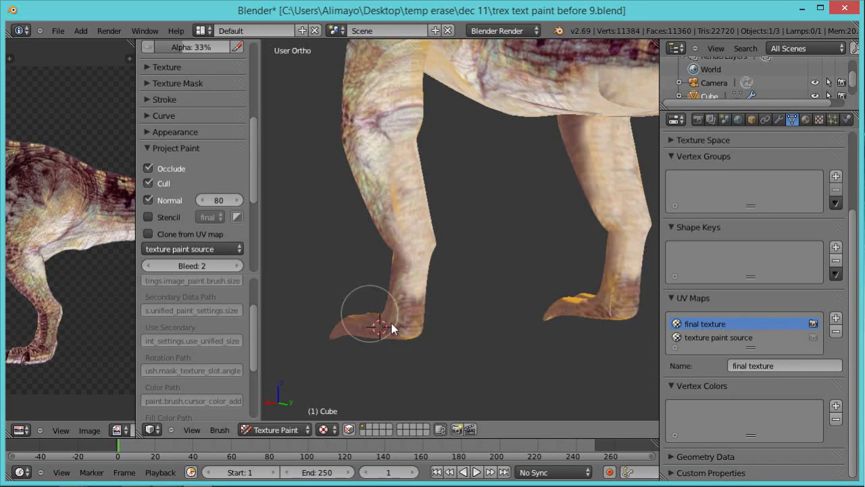
{"action": "left_click_drag", "start_coordinate": [572, 295], "coordinate": [626, 312]}
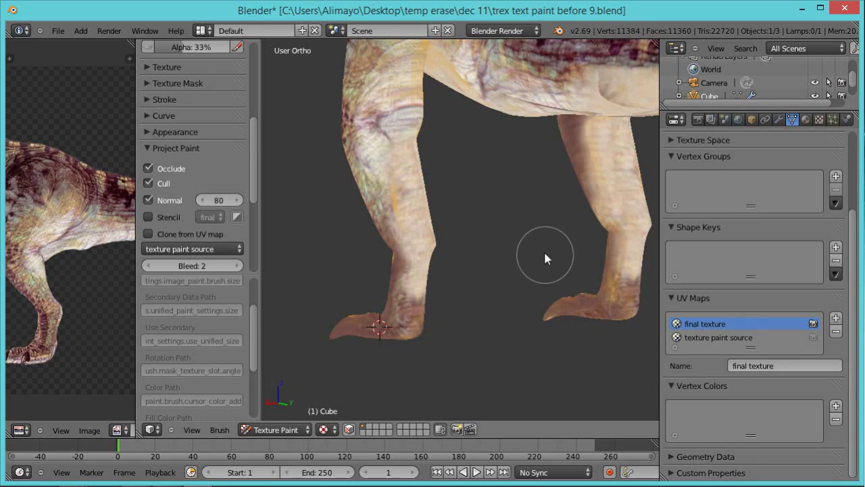
Clone pale throat skin over the orange patches under the jaw and along the underside of the arm.
{"action": "scroll", "coordinate": [545, 259], "scroll_direction": "down", "scroll_amount": 5}
{"action": "middle_click_drag", "start_coordinate": [512, 284], "coordinate": [444, 168]}
{"action": "scroll", "coordinate": [467, 140], "scroll_direction": "up", "scroll_amount": 3}
{"action": "middle_click_drag", "start_coordinate": [476, 138], "coordinate": [465, 359]}
{"action": "scroll", "coordinate": [424, 377], "scroll_direction": "up", "scroll_amount": 3}
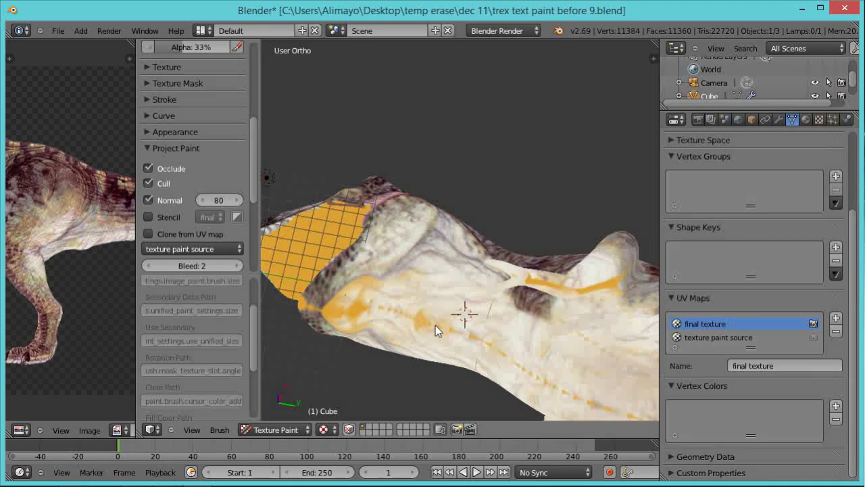
{"action": "mouse_move", "coordinate": [360, 309]}
{"action": "left_mouse_down"}
{"action": "mouse_move", "coordinate": [346, 314]}
{"action": "mouse_move", "coordinate": [369, 293]}
{"action": "left_mouse_up"}
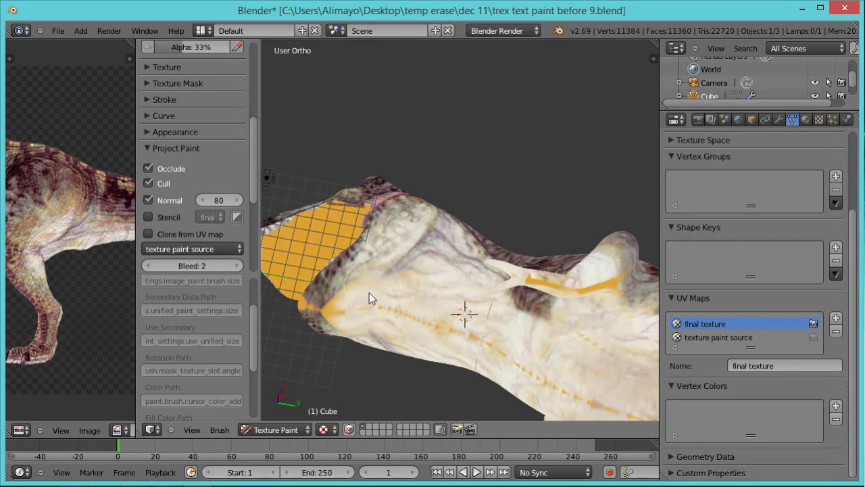
{"action": "mouse_move", "coordinate": [605, 300]}
{"action": "left_mouse_down"}
{"action": "mouse_move", "coordinate": [611, 292]}
{"action": "mouse_move", "coordinate": [545, 284]}
{"action": "mouse_move", "coordinate": [594, 292]}
{"action": "left_mouse_up"}
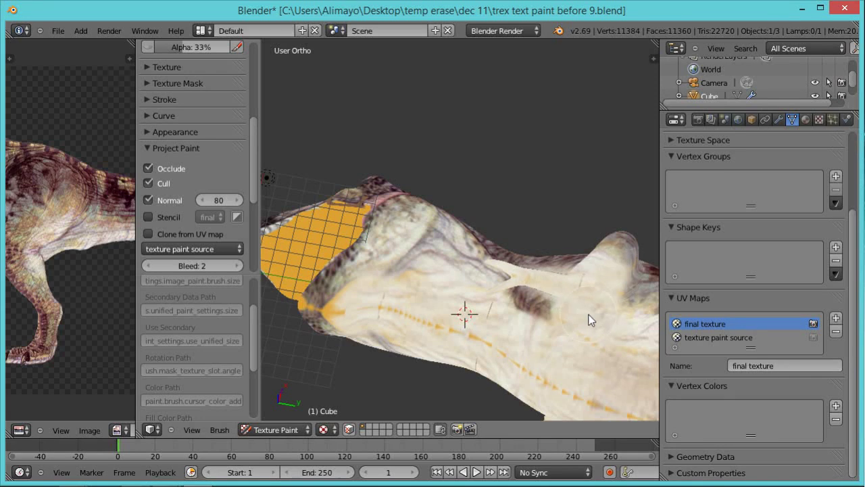
Retouch the remaining pale skin on the T-rex's underside with the Clone brush and check the whole model from the side.
{"action": "scroll", "coordinate": [585, 311], "scroll_direction": "down", "scroll_amount": 5}
{"action": "middle_click_drag", "start_coordinate": [576, 327], "coordinate": [481, 310]}
{"action": "scroll", "coordinate": [485, 309], "scroll_direction": "up", "scroll_amount": 4}
{"action": "scroll", "coordinate": [484, 300], "scroll_direction": "up", "scroll_amount": 2}
{"action": "left_click_drag", "start_coordinate": [550, 332], "coordinate": [549, 313]}
{"action": "middle_click_drag", "start_coordinate": [544, 325], "coordinate": [473, 303]}
{"action": "scroll", "coordinate": [602, 342], "scroll_direction": "up", "scroll_amount": 2}
{"action": "middle_click_drag", "start_coordinate": [602, 342], "coordinate": [447, 220]}
{"action": "scroll", "coordinate": [447, 214], "scroll_direction": "down", "scroll_amount": 2}
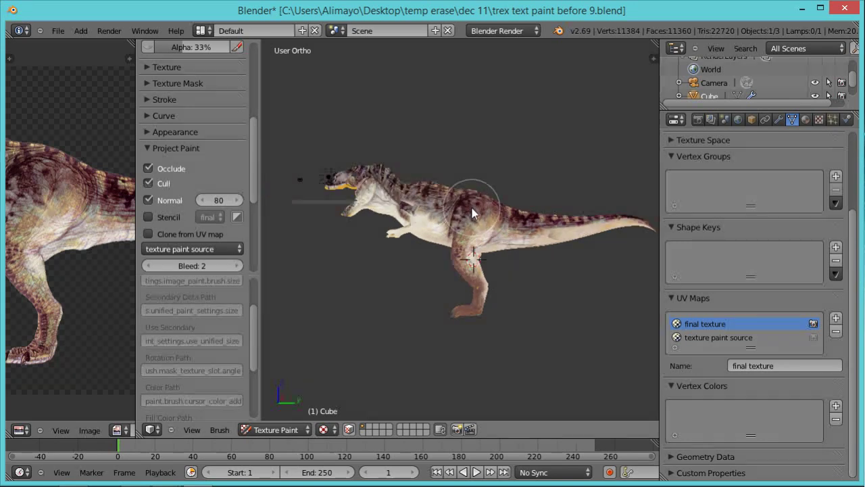